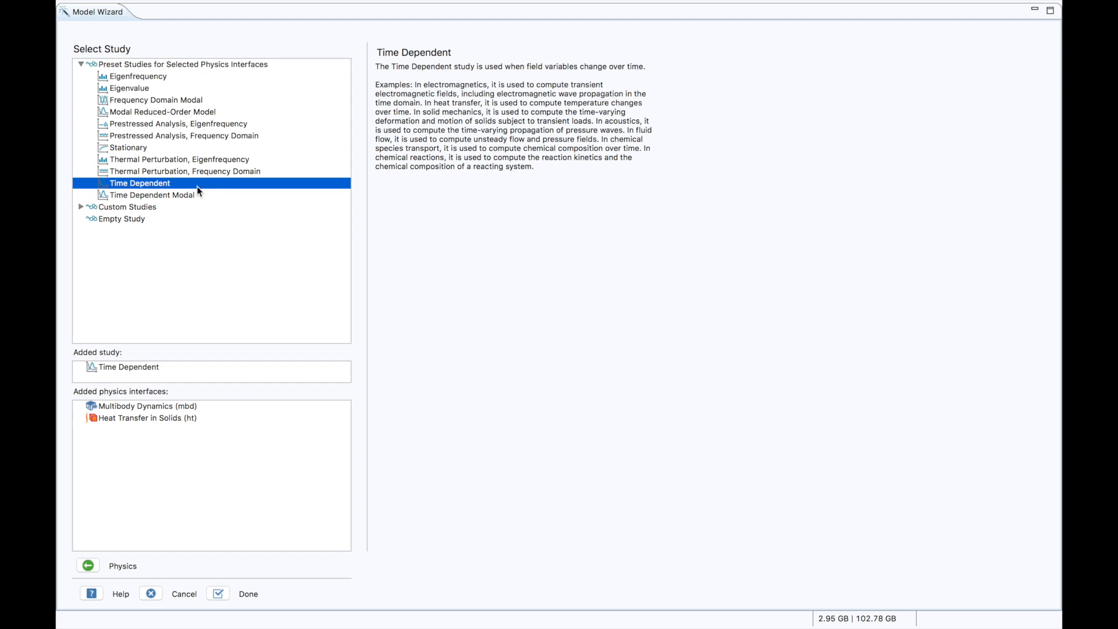
# - Finish the model setup with the Time Dependent study, enlarge the model tree, and set the geometry's length unit to cm
pyautogui.click(218, 593)
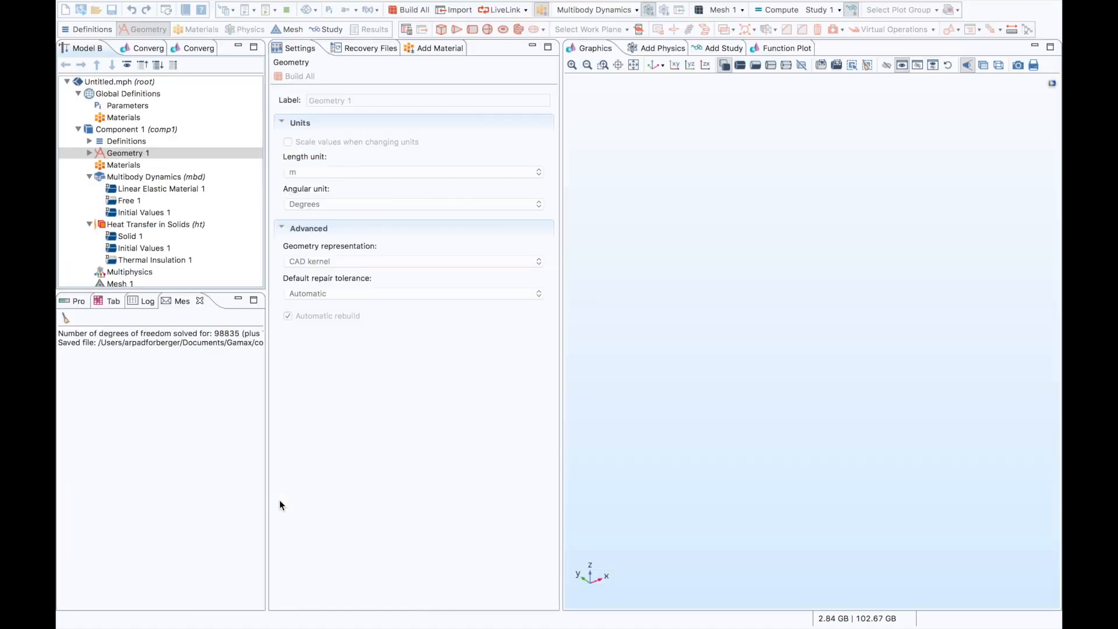
pyautogui.click(70, 299)
pyautogui.click(132, 295)
pyautogui.moveTo(132, 295); pyautogui.dragTo(146, 367)
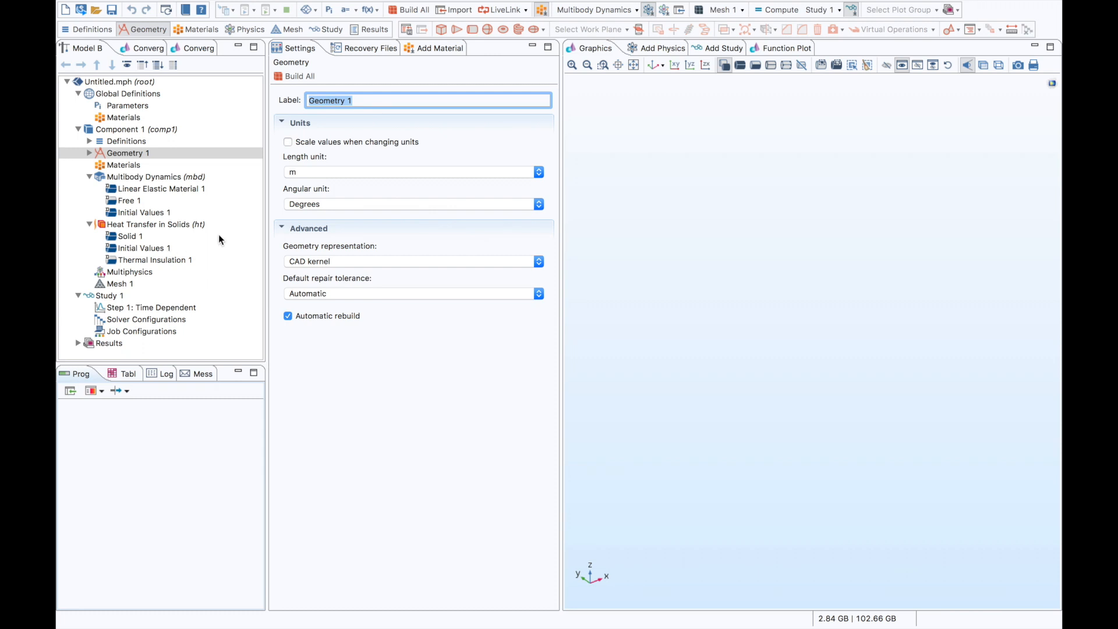
pyautogui.click(373, 172)
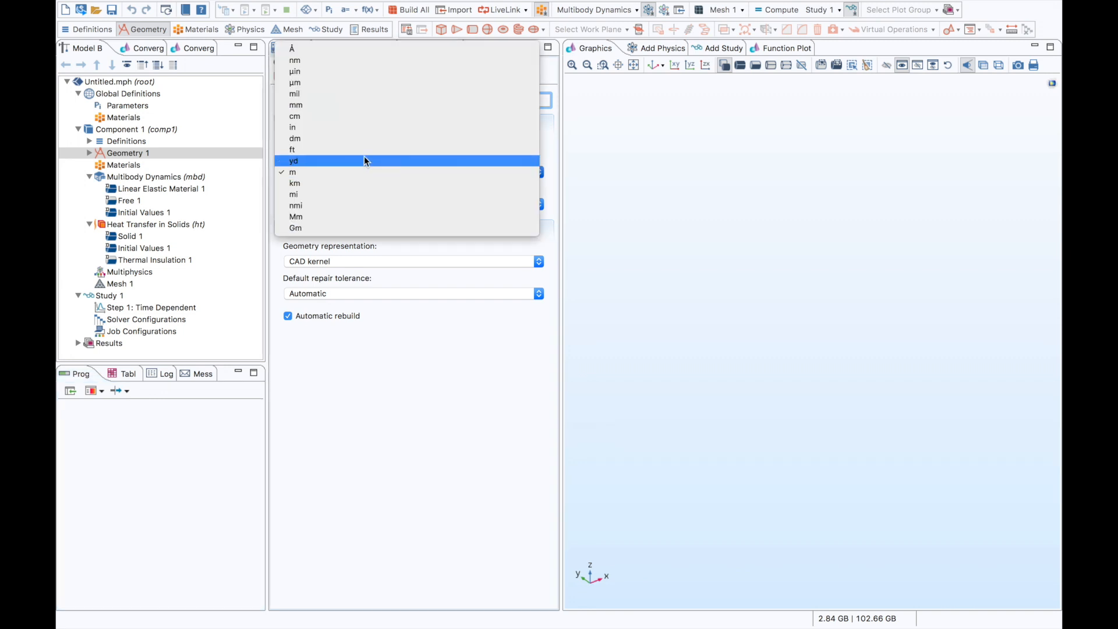
pyautogui.click(347, 117)
# - Add a solid block to the geometry with width 1 cm, depth 5 cm and height 0.5[m], and build it
pyautogui.rightClick(151, 152)
pyautogui.click(211, 206)
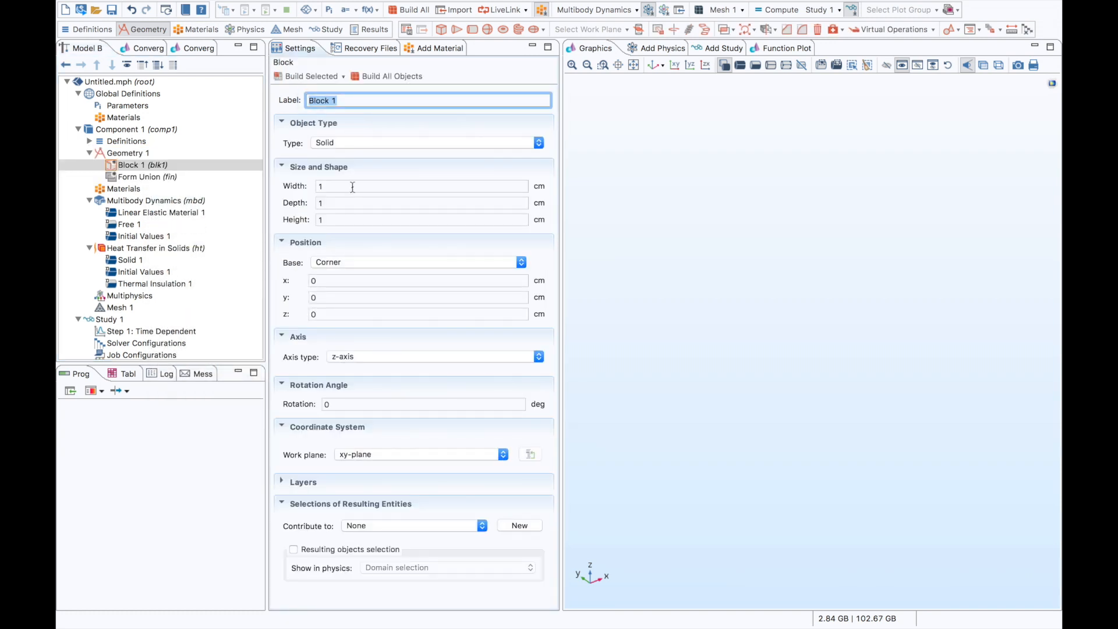
pyautogui.click(351, 185)
pyautogui.click(347, 204)
pyautogui.press('BackSpace')
pyautogui.write('5')
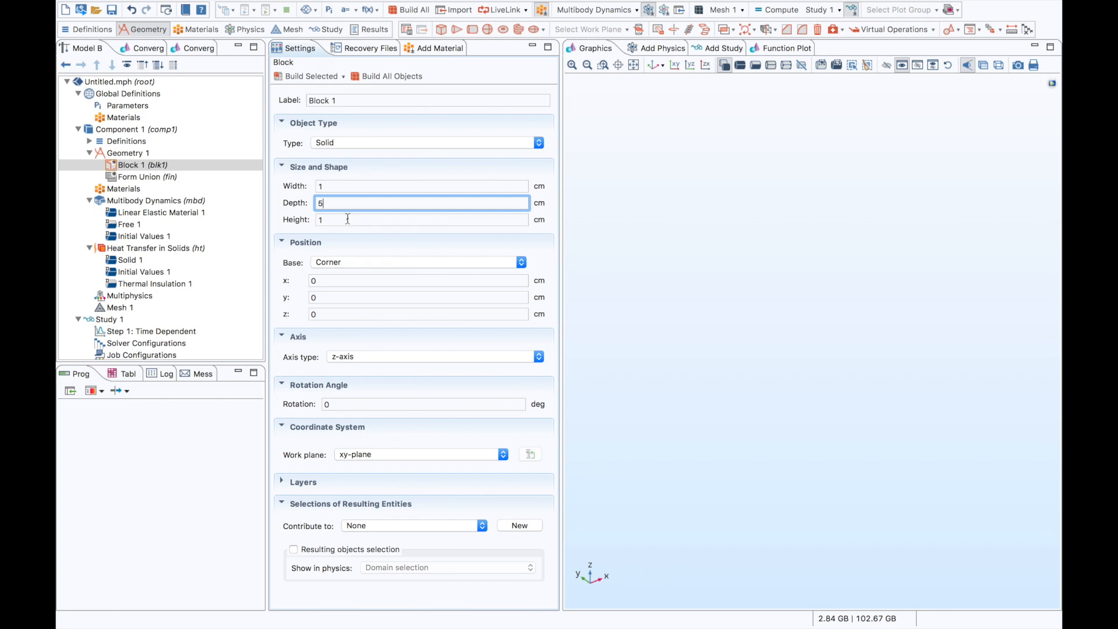
pyautogui.press('Tab')
pyautogui.write('0.5[]')
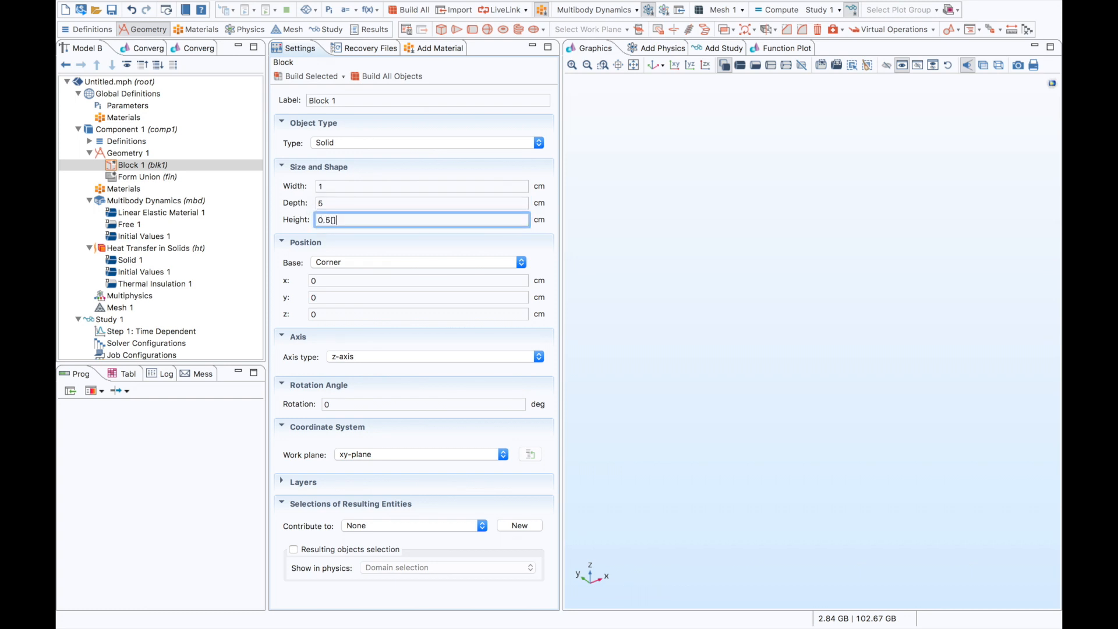
pyautogui.write('m')
pyautogui.click(282, 77)
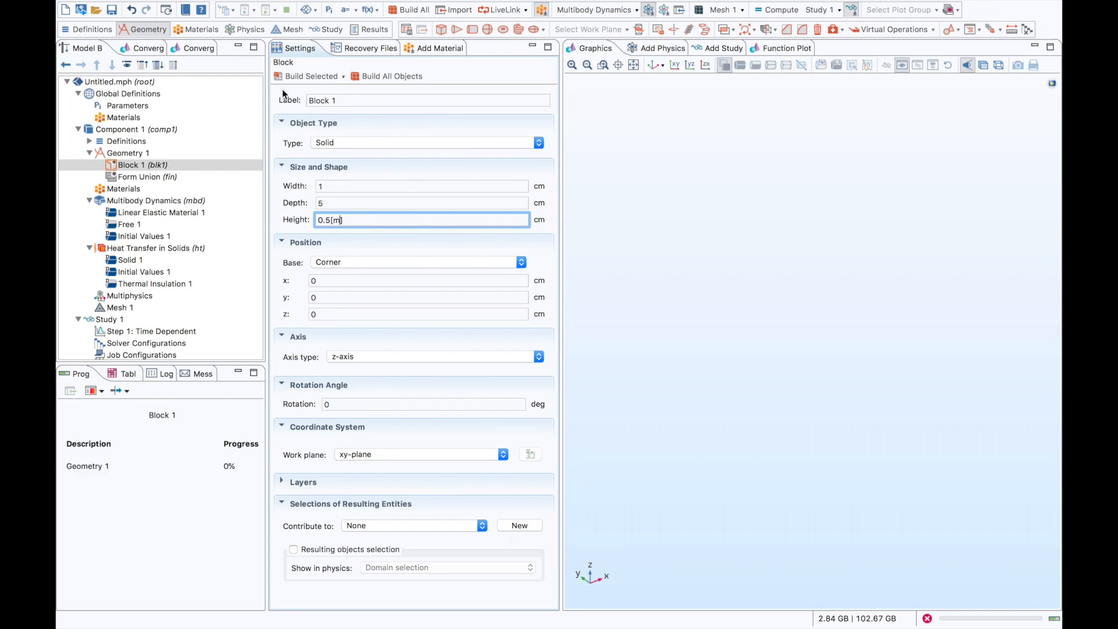
# - Change the block's axis type to x-axis, rebuild it and fit it in the view
pyautogui.click(350, 358)
pyautogui.click(345, 334)
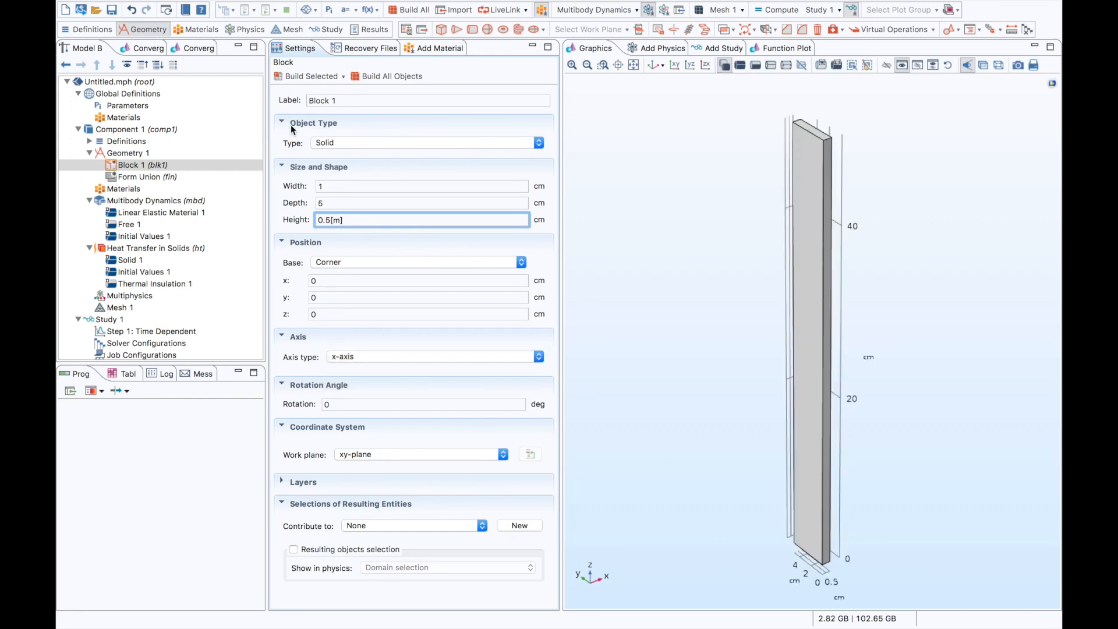
pyautogui.click(277, 76)
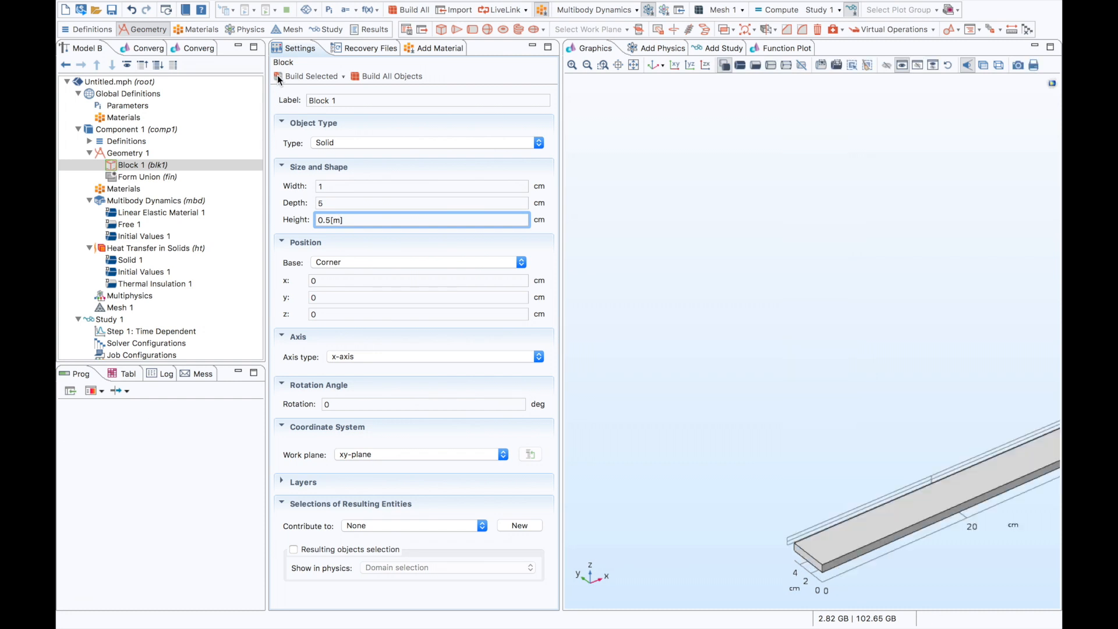
pyautogui.click(633, 65)
pyautogui.moveTo(698, 254); pyautogui.dragTo(722, 298)
pyautogui.moveTo(722, 298); pyautogui.dragTo(721, 169, button='right')
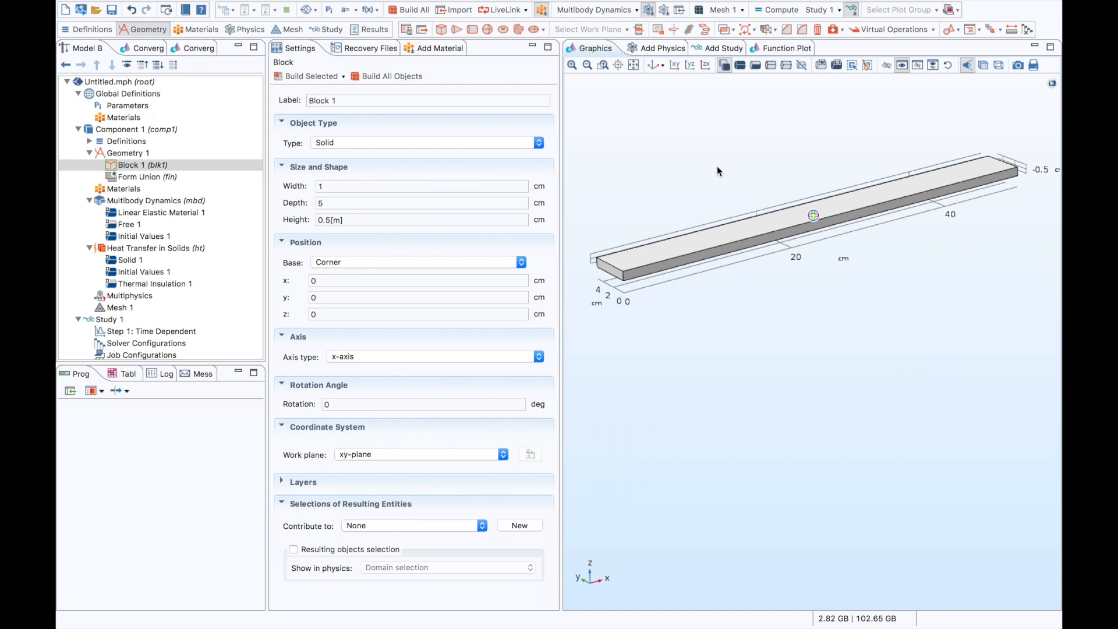
# - Duplicate the block and set the copy's height to 0.1[m]
pyautogui.rightClick(159, 164)
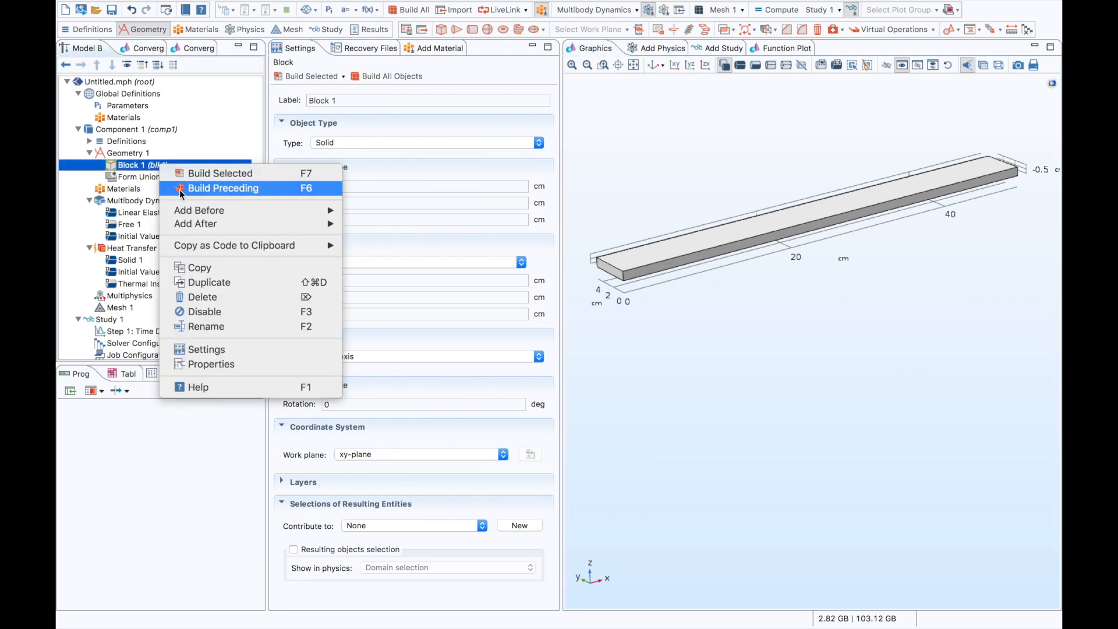
pyautogui.click(232, 282)
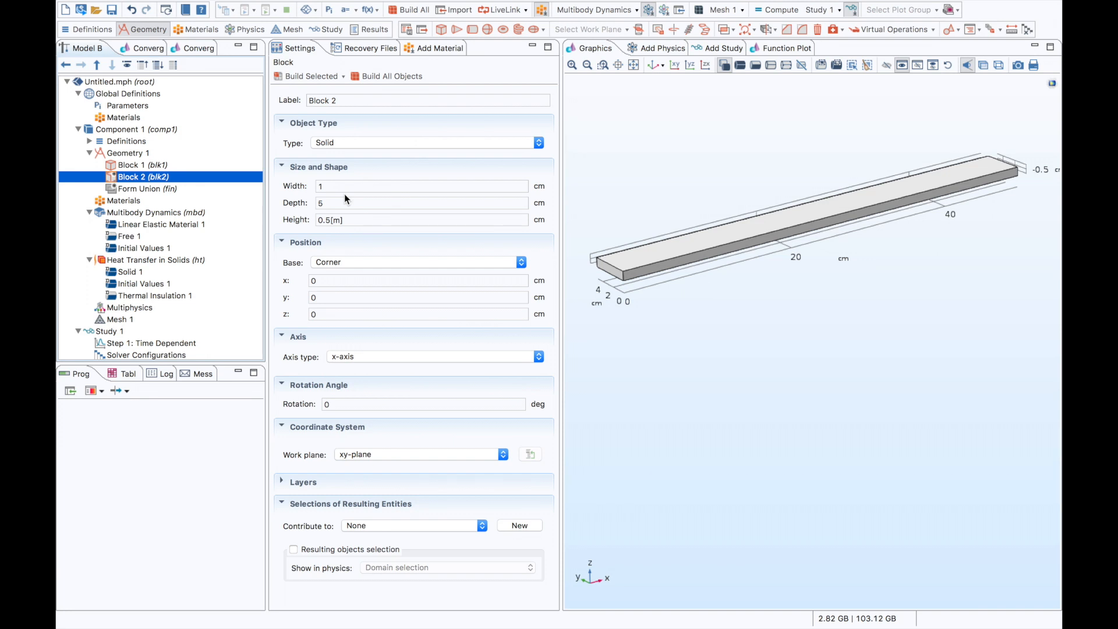
pyautogui.click(330, 220)
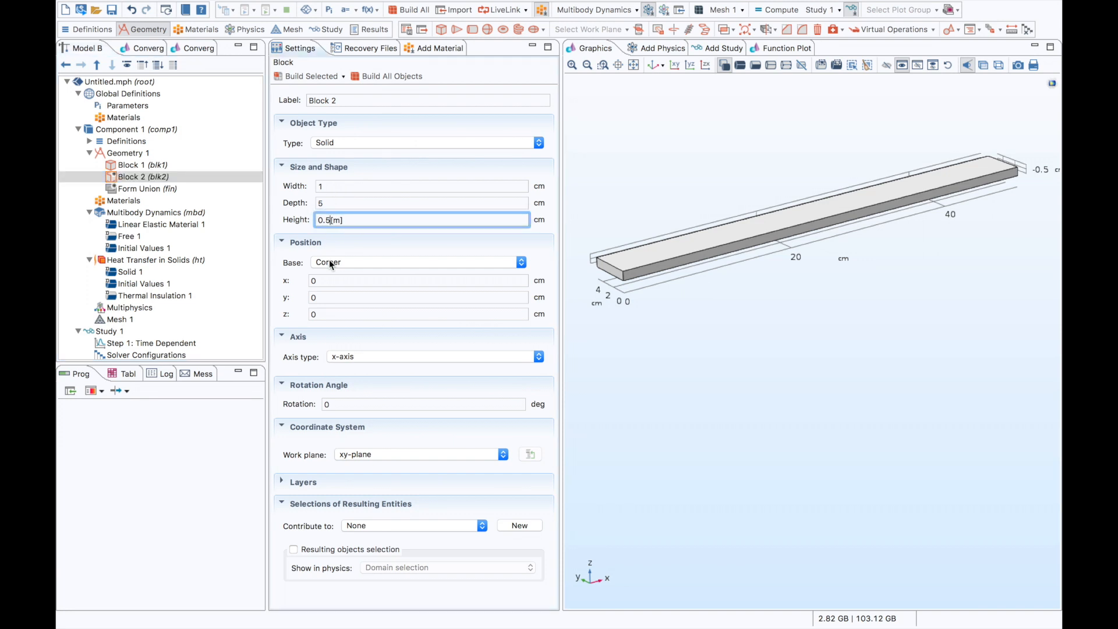
pyautogui.press('BackSpace')
pyautogui.write('1')
# - Position the second block's corner at x = 20 cm and z = 1 cm, and build it
pyautogui.click(336, 281)
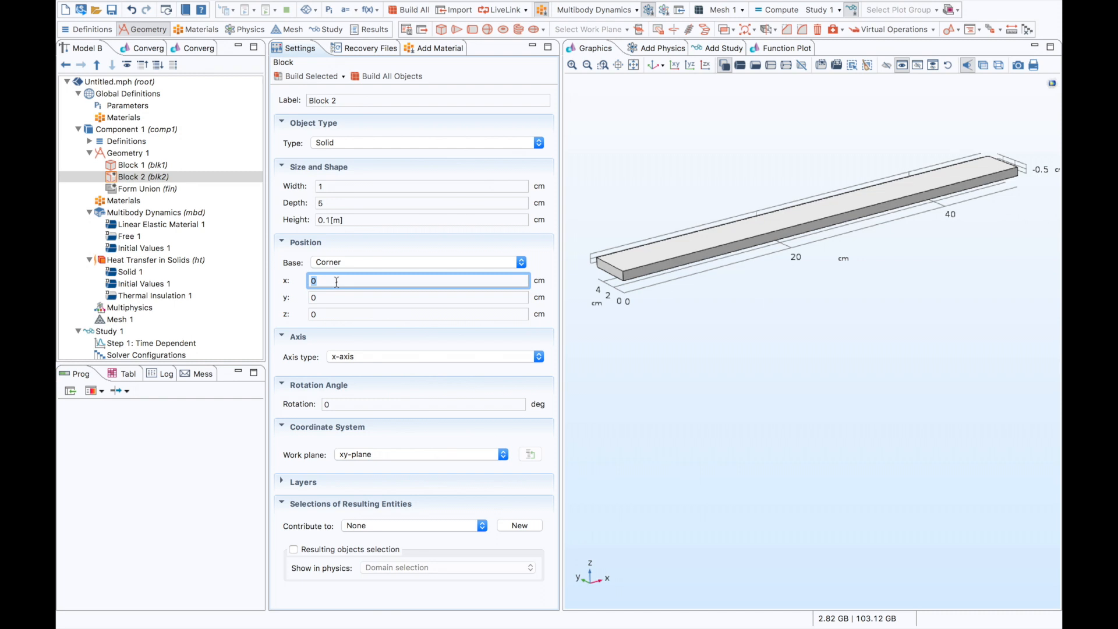
pyautogui.write('0.')
pyautogui.press('BackSpace')
pyautogui.press('BackSpace')
pyautogui.write('20')
pyautogui.press('Tab')
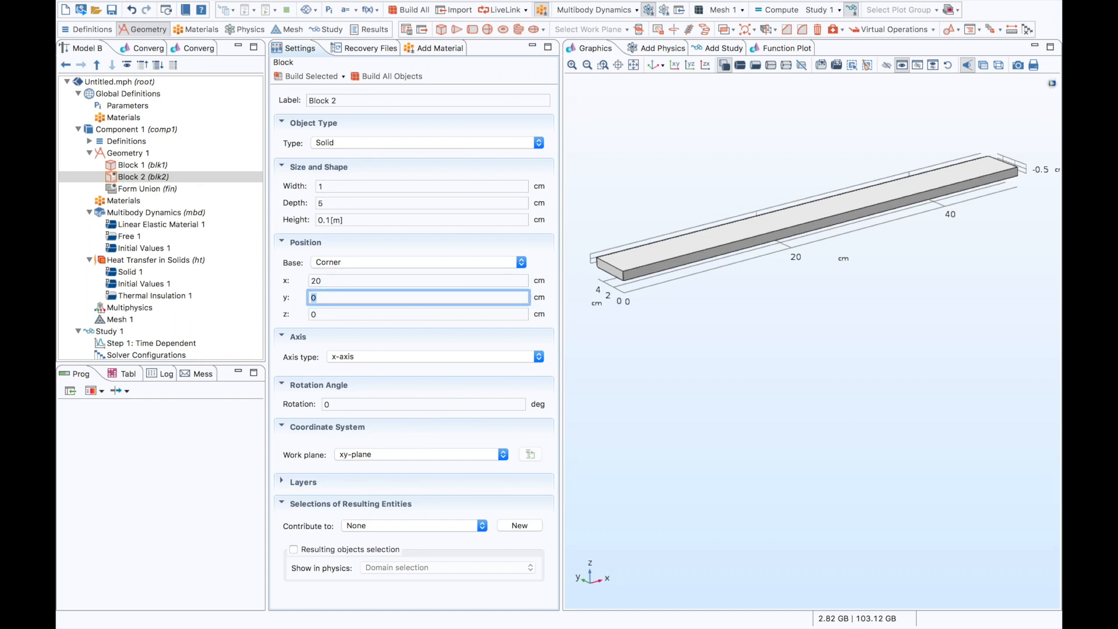
pyautogui.press('Tab')
pyautogui.write('1')
pyautogui.click(280, 75)
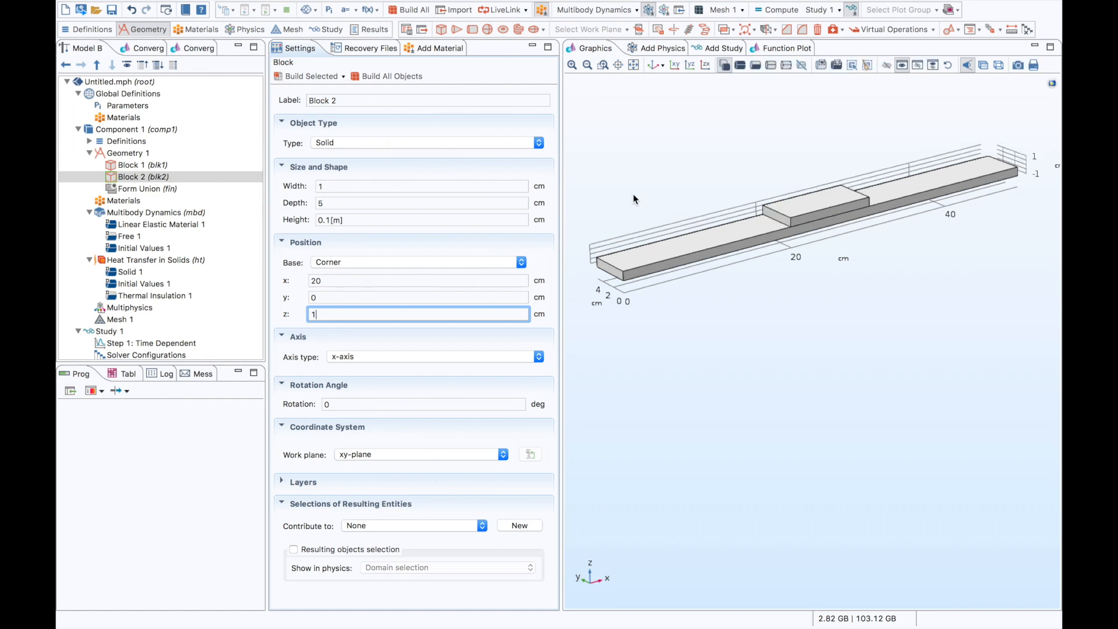
# - Change the geometry's finalization from a union to Form an assembly with identity pairs, and build everything
pyautogui.moveTo(654, 174)
pyautogui.mouseDown()
pyautogui.moveTo(648, 165)
pyautogui.moveTo(728, 227)
pyautogui.moveTo(670, 211)
pyautogui.moveTo(673, 227)
pyautogui.moveTo(652, 174)
pyautogui.moveTo(672, 217)
pyautogui.moveTo(699, 213)
pyautogui.mouseUp()
pyautogui.click(191, 190)
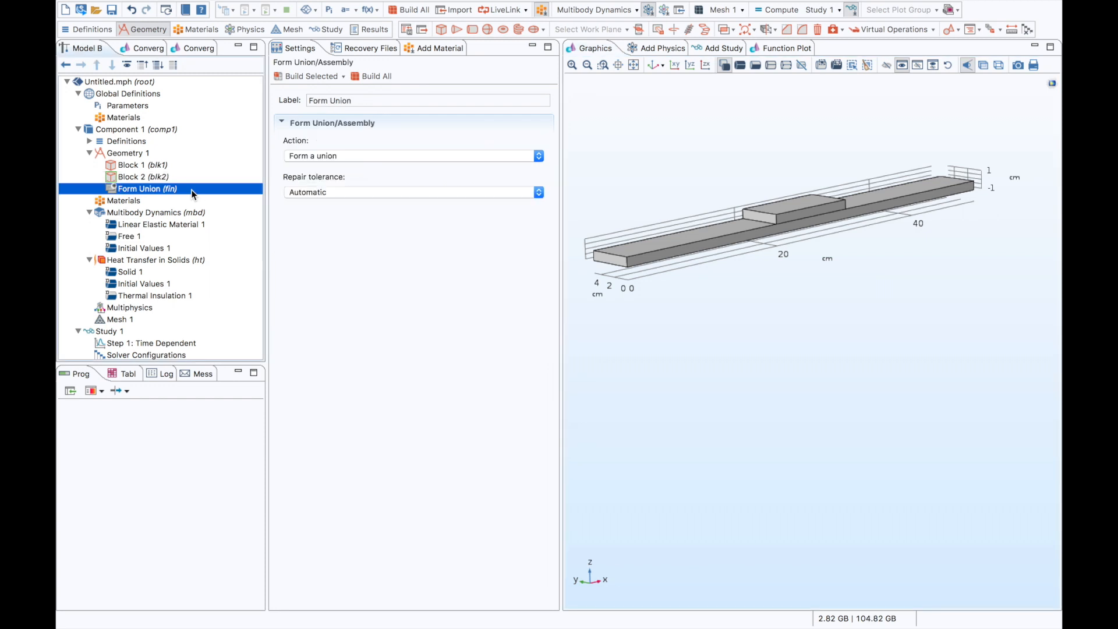
pyautogui.click(312, 158)
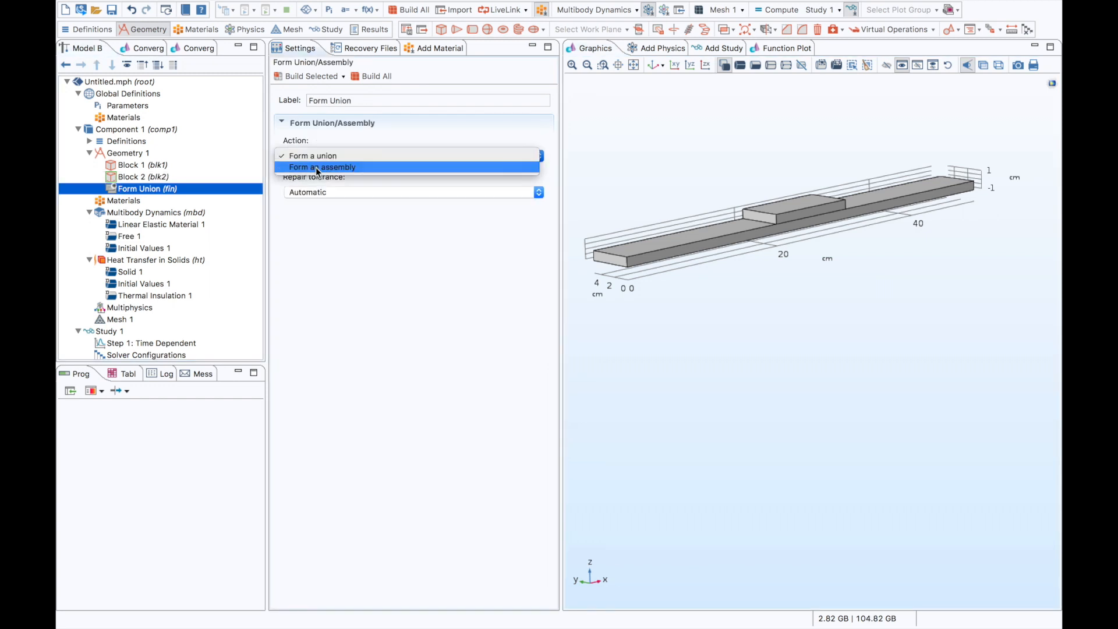
pyautogui.click(316, 167)
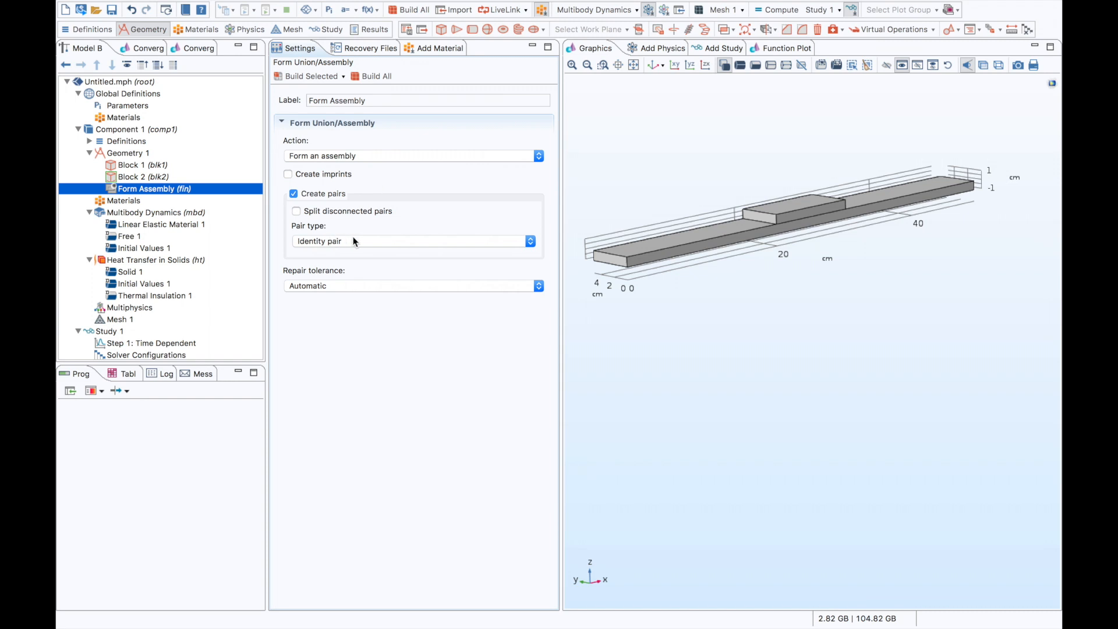
pyautogui.click(89, 141)
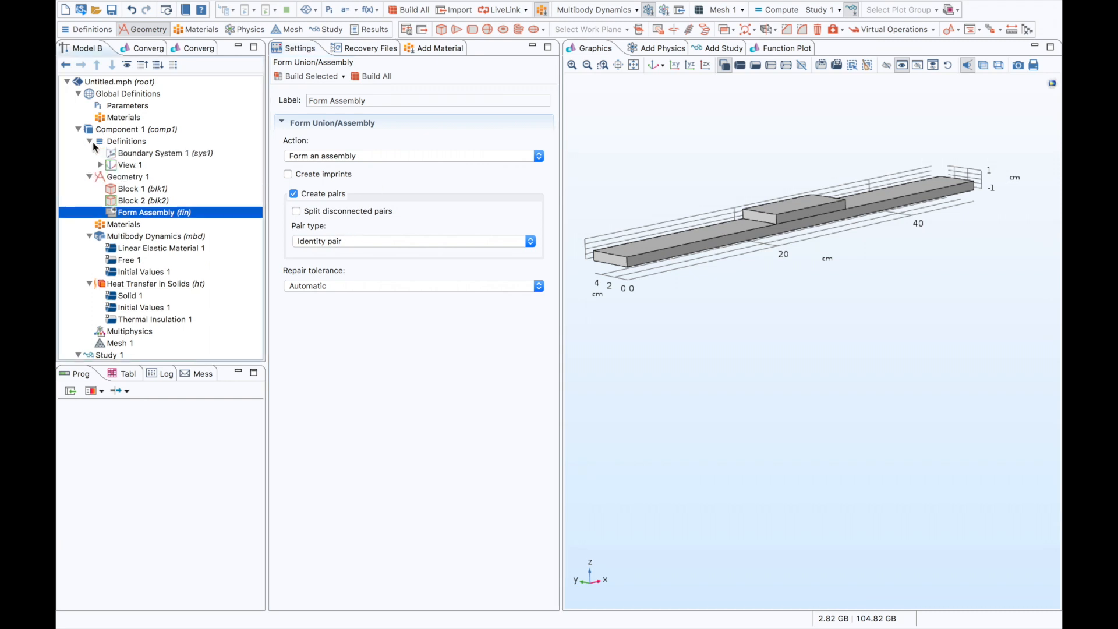
pyautogui.click(356, 75)
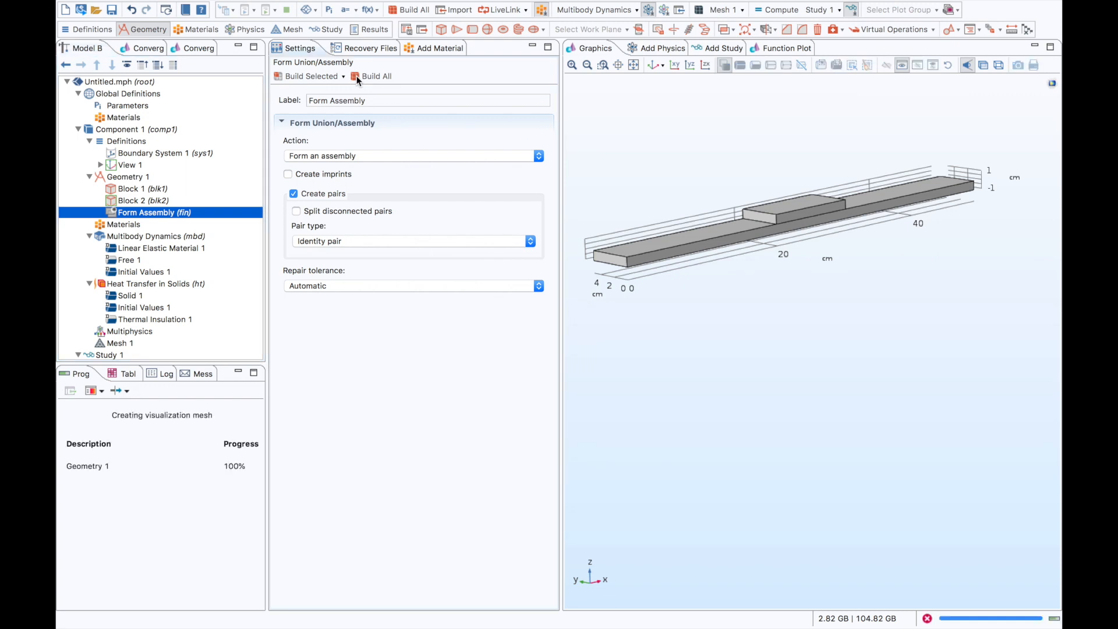
# - Examine the source and destination boundaries of the identity boundary pair, using transparency to see the hidden contact face
pyautogui.click(214, 153)
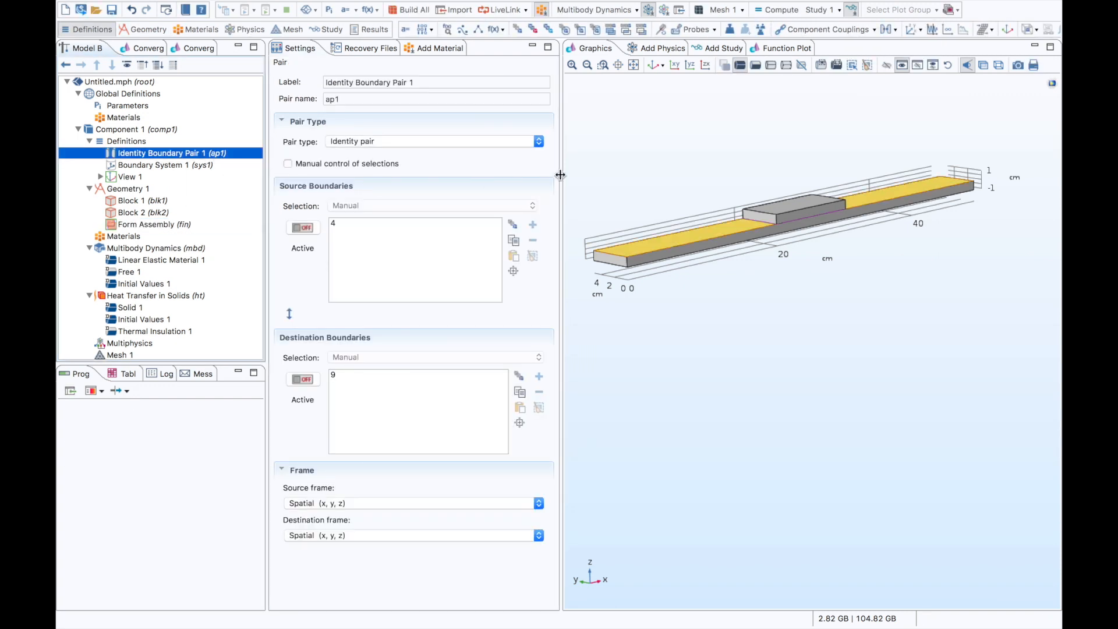
pyautogui.moveTo(597, 180); pyautogui.dragTo(597, 190)
pyautogui.click(302, 227)
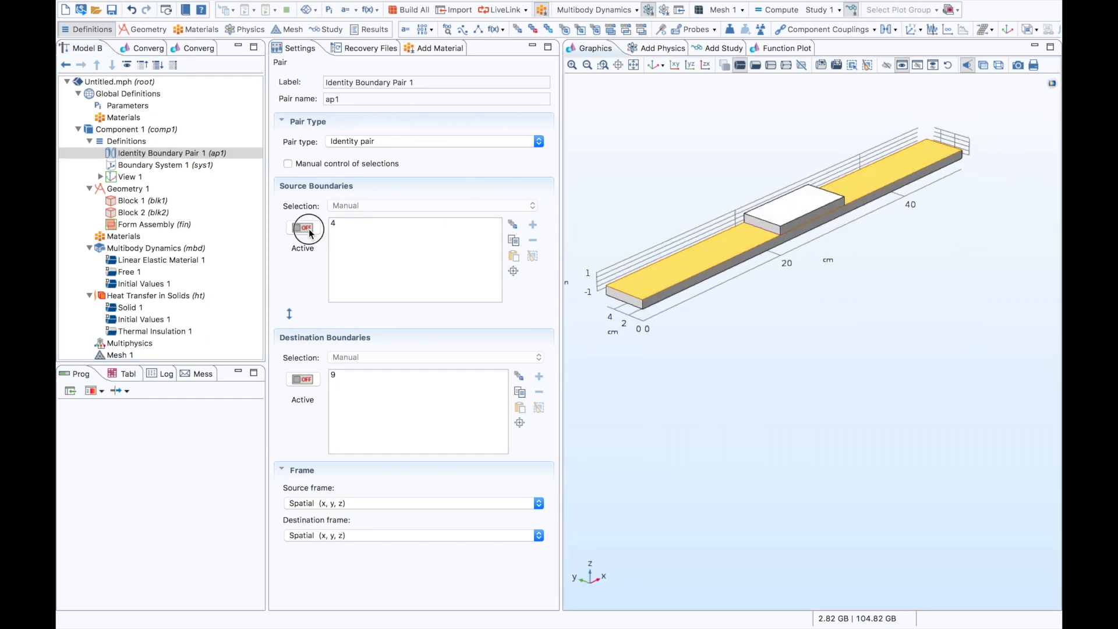
pyautogui.click(302, 379)
pyautogui.click(983, 65)
pyautogui.moveTo(885, 124)
pyautogui.mouseDown()
pyautogui.moveTo(874, 102)
pyautogui.moveTo(872, 114)
pyautogui.mouseUp()
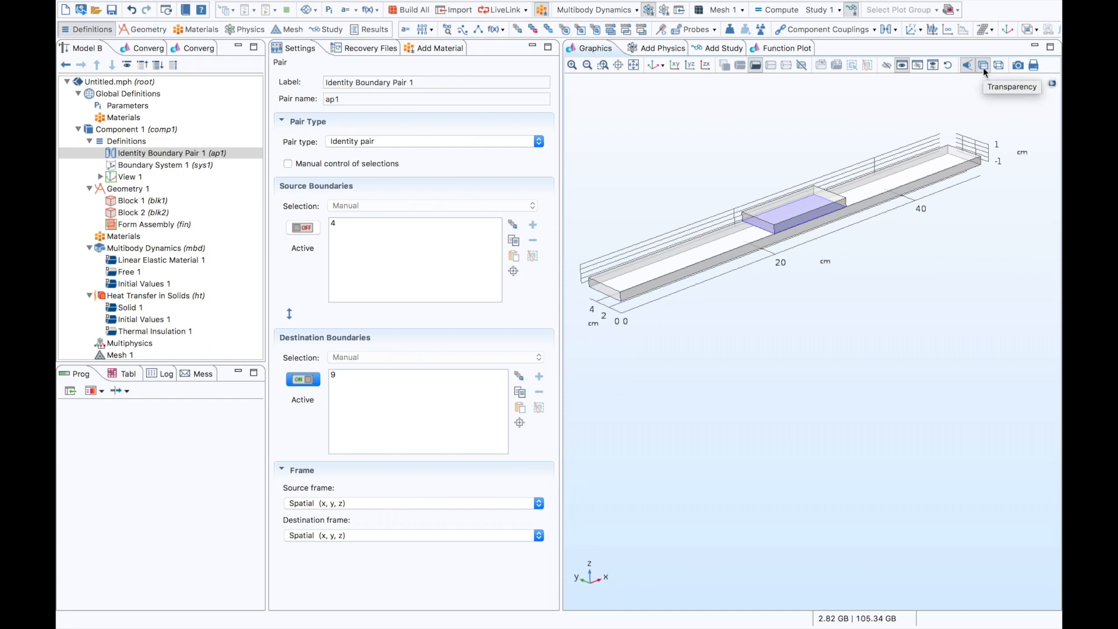
pyautogui.click(982, 68)
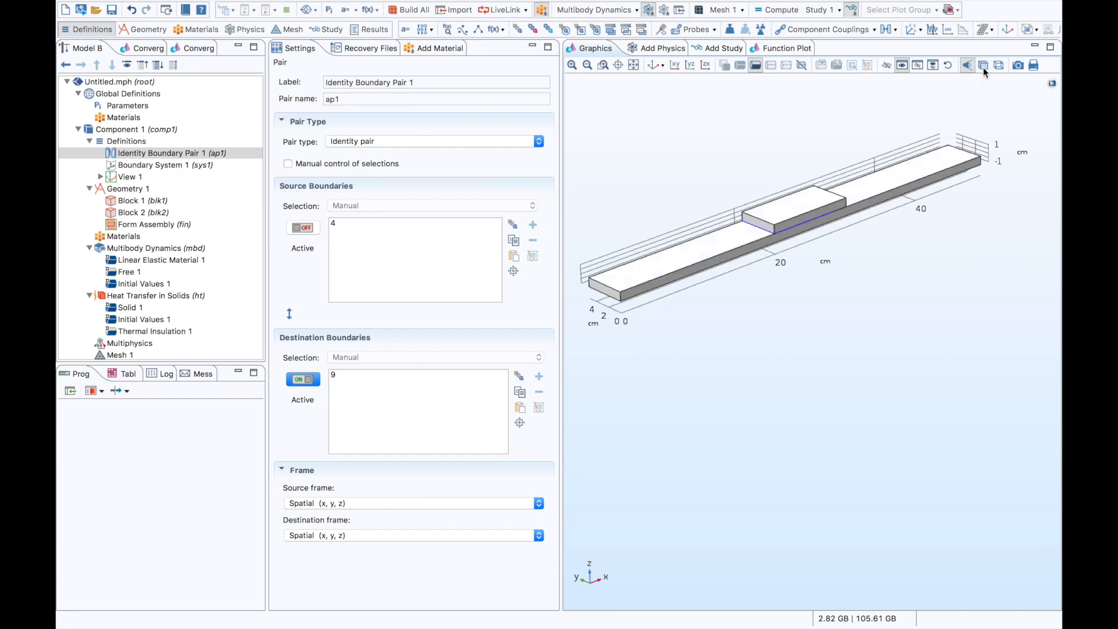
# - Add the built-in Cast iron material to all domains of the component and show its settings
pyautogui.click(89, 142)
pyautogui.click(89, 153)
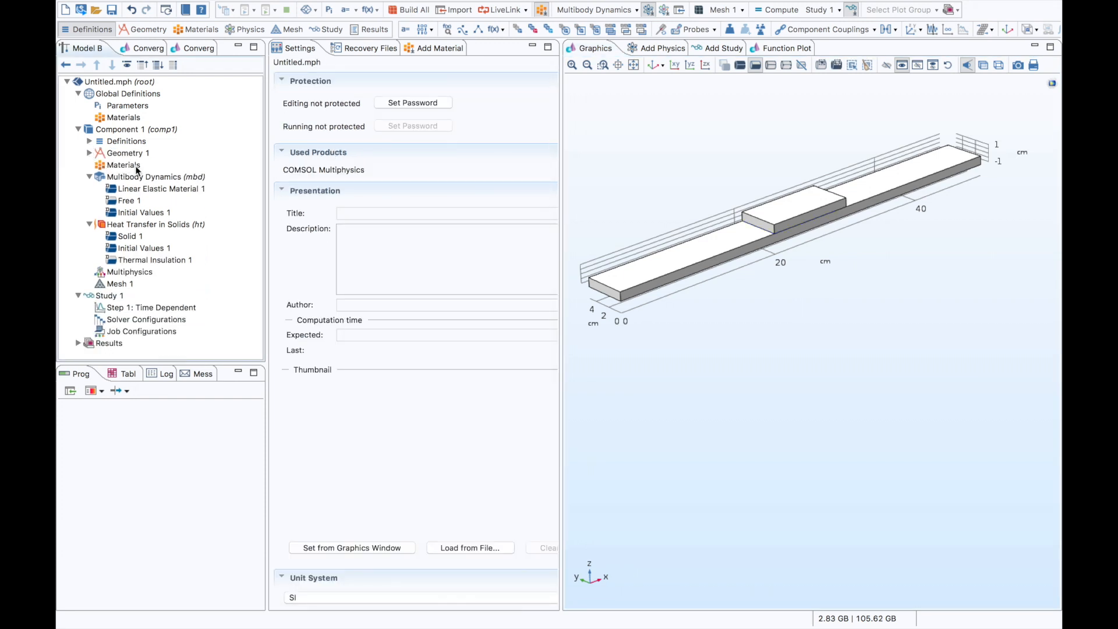
pyautogui.rightClick(137, 166)
pyautogui.click(184, 173)
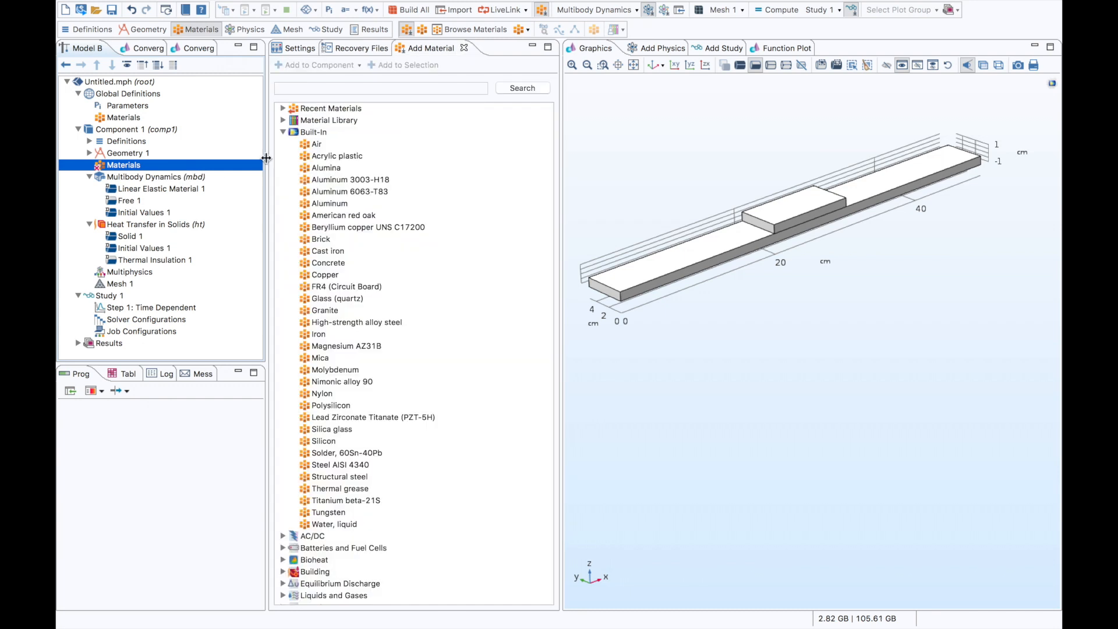
pyautogui.click(307, 250)
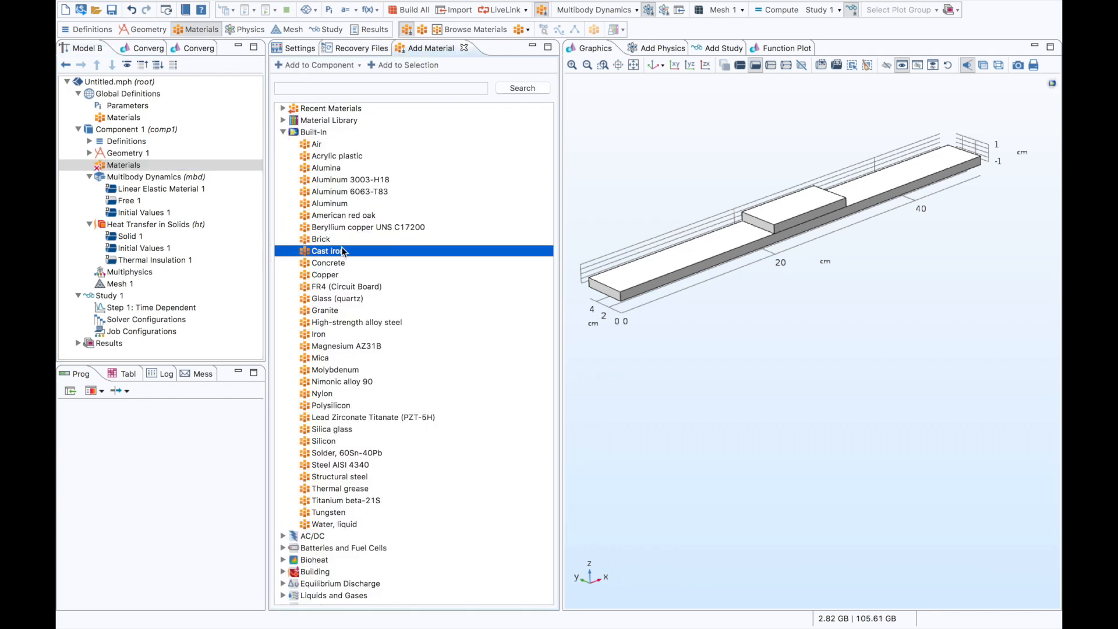
pyautogui.doubleClick(312, 250)
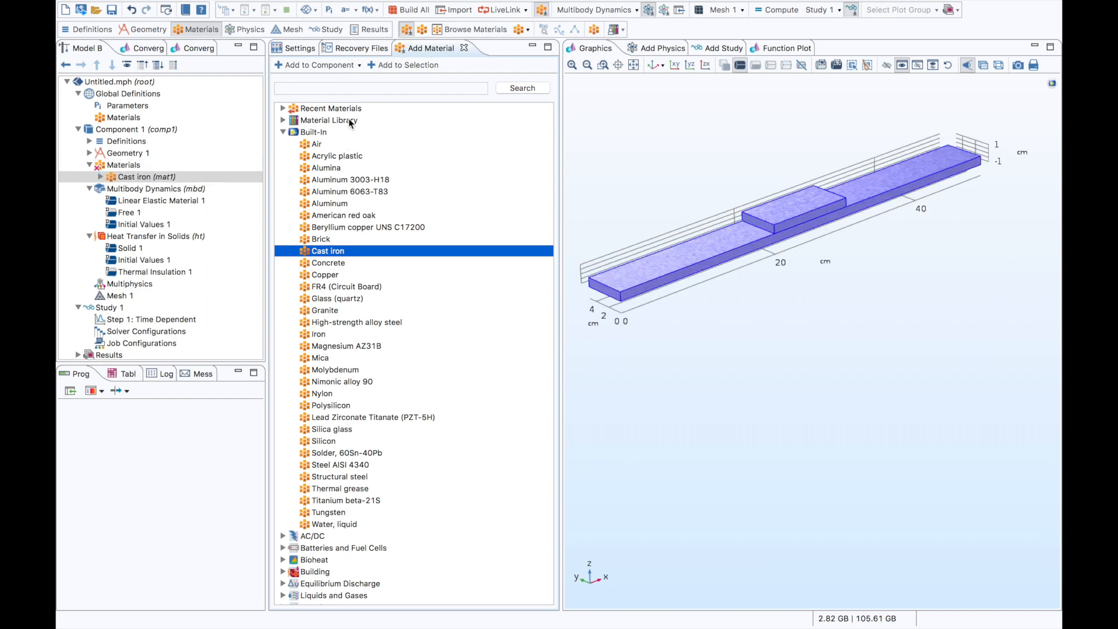
pyautogui.click(306, 48)
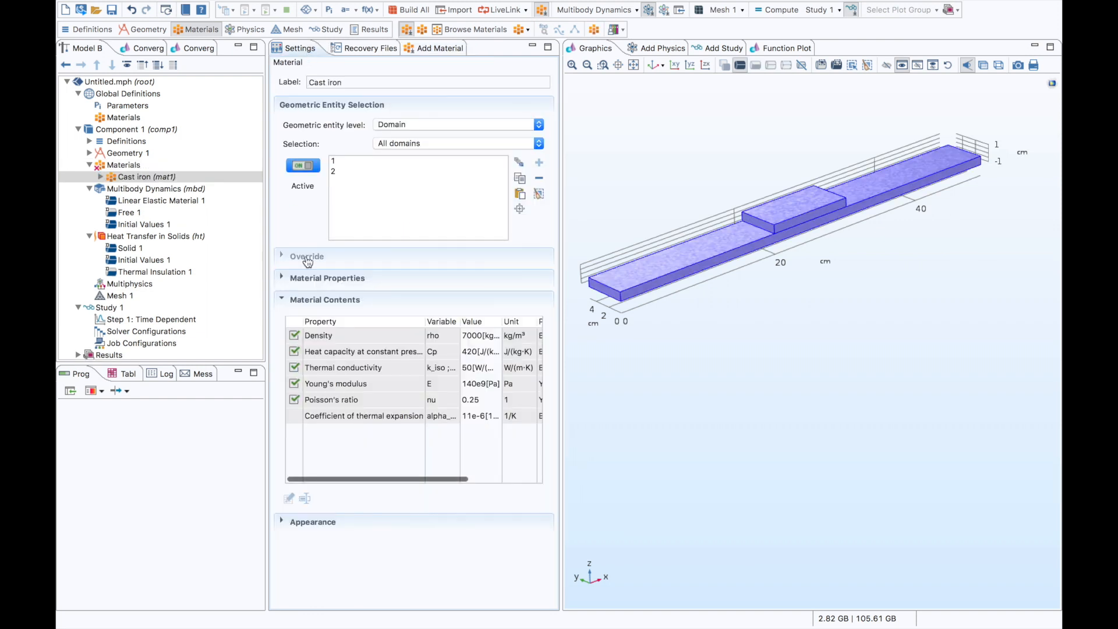
# - Add a Rigid Domain to the Multibody Dynamics interface and assign the long base block to it
pyautogui.click(89, 165)
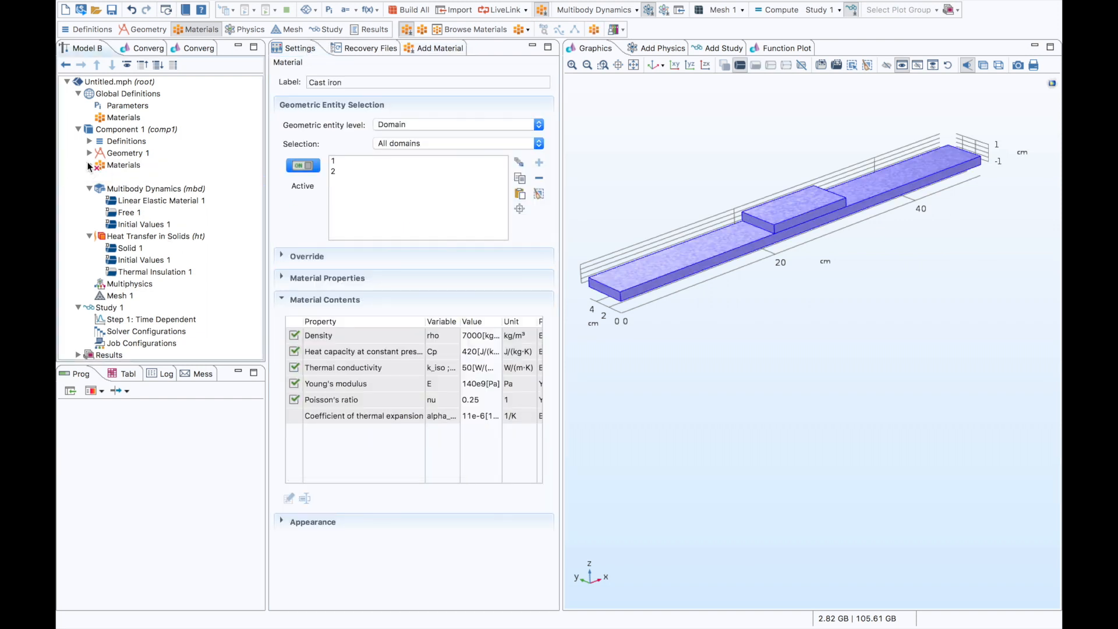
pyautogui.click(126, 177)
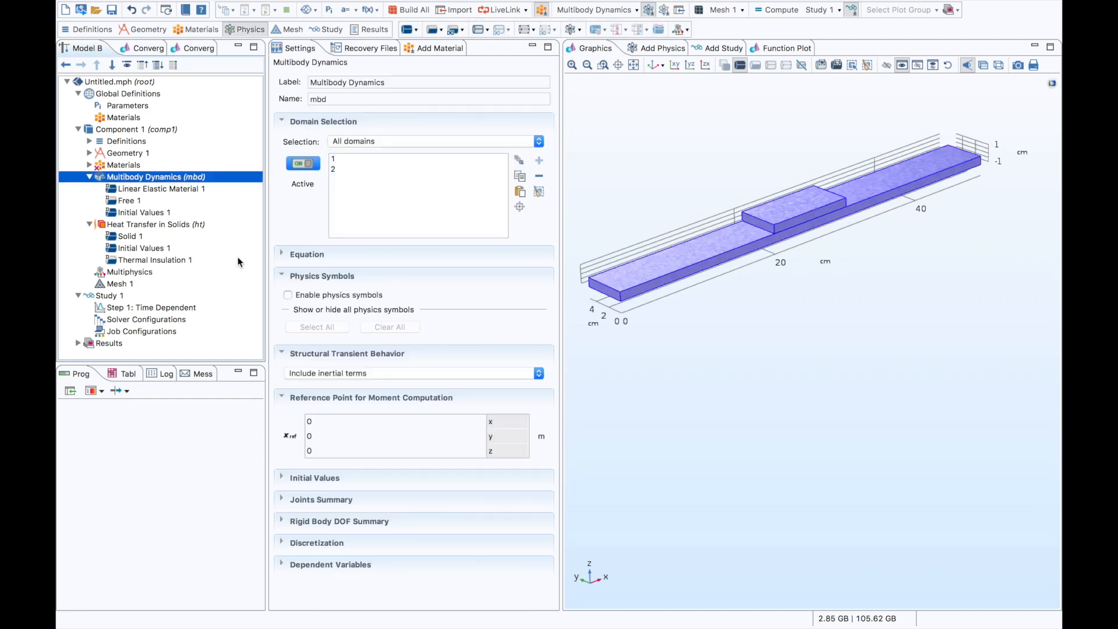
pyautogui.rightClick(200, 177)
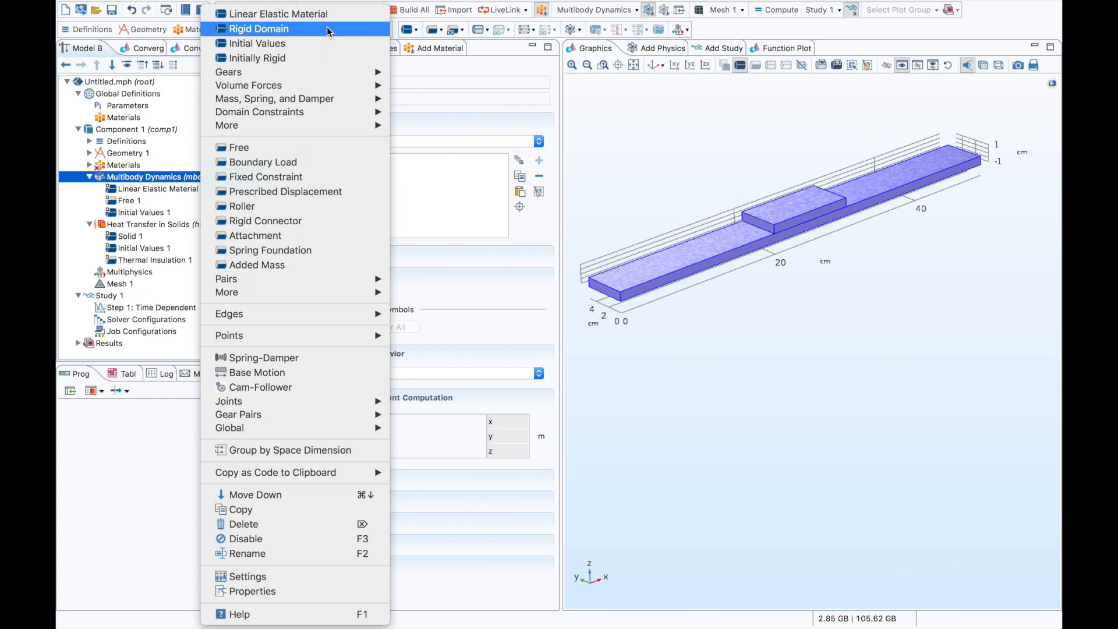
pyautogui.click(302, 29)
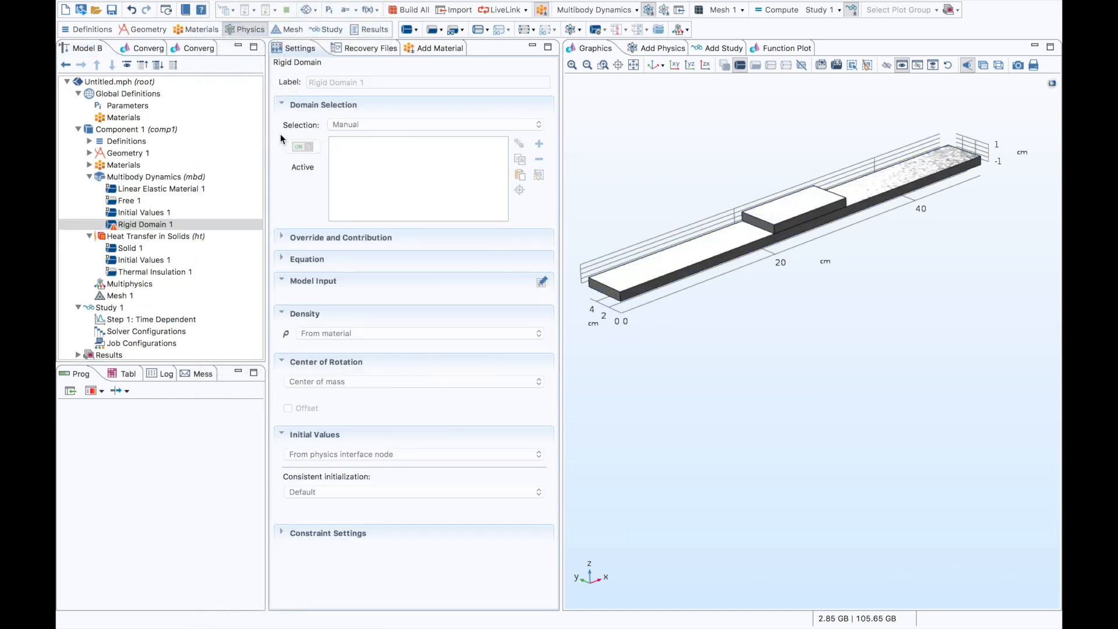
pyautogui.click(604, 287)
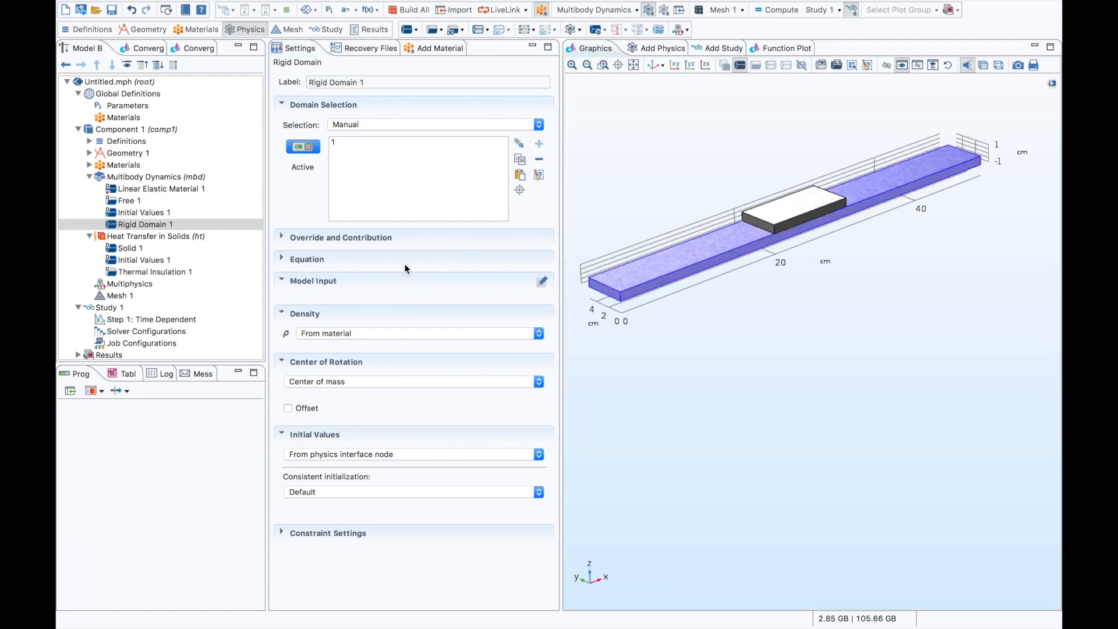
# - Add a Fixed Constraint to the base block's rigid domain and create a second Rigid Domain for the small block
pyautogui.rightClick(189, 226)
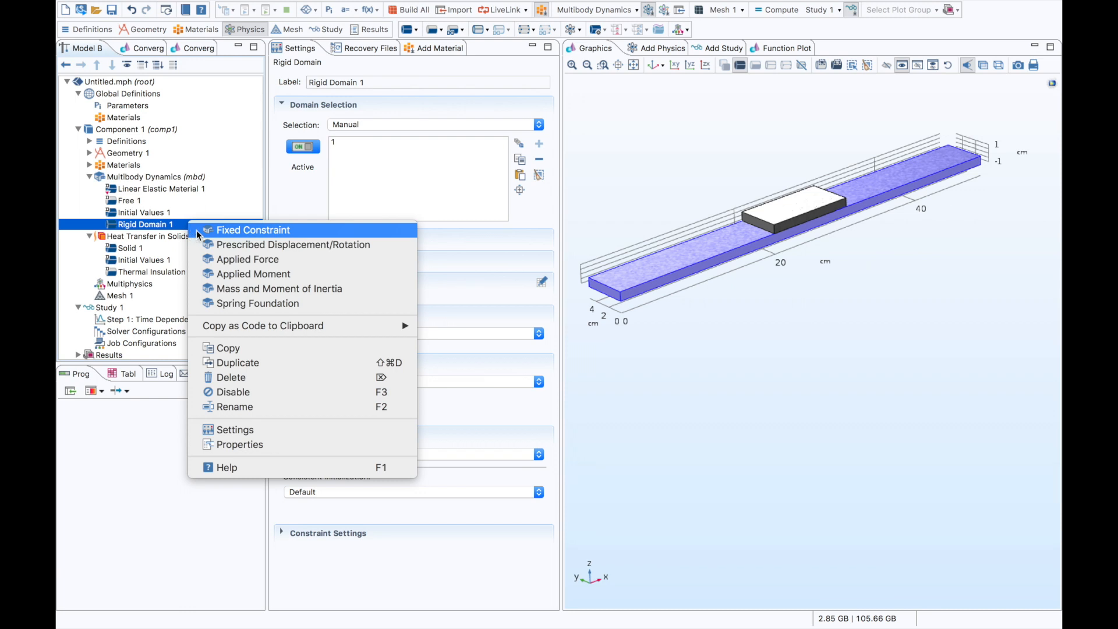
pyautogui.click(197, 234)
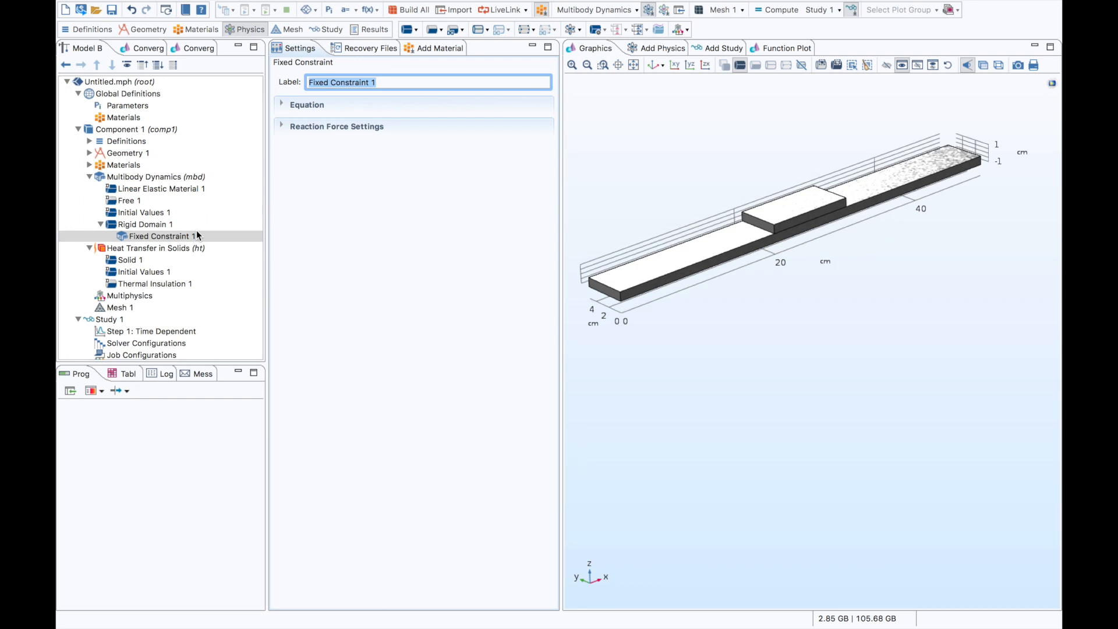
pyautogui.rightClick(149, 173)
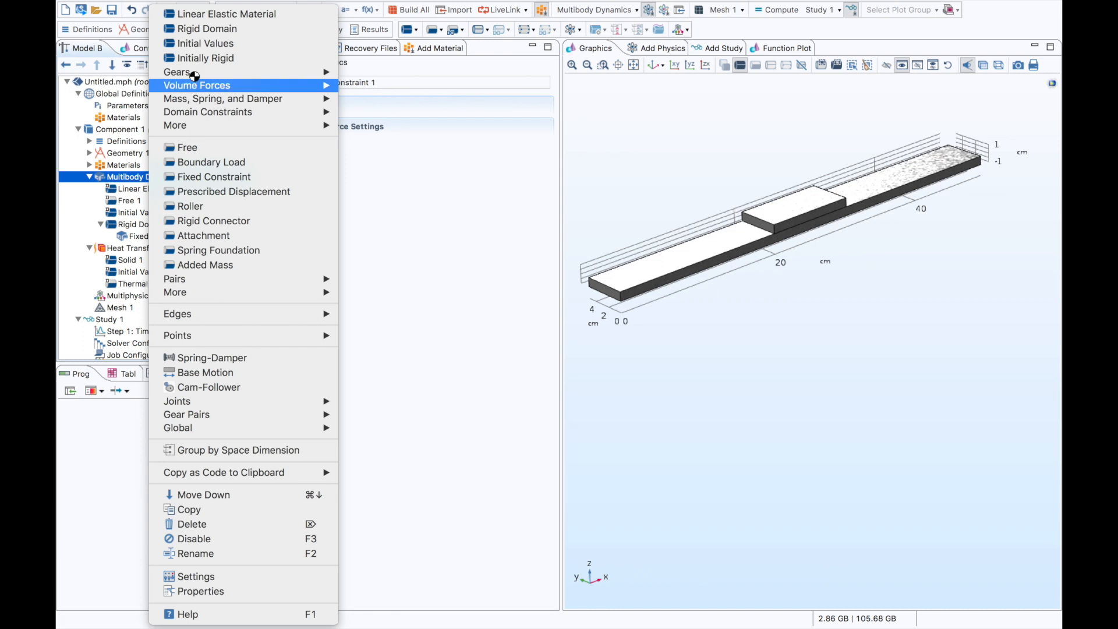
pyautogui.click(210, 29)
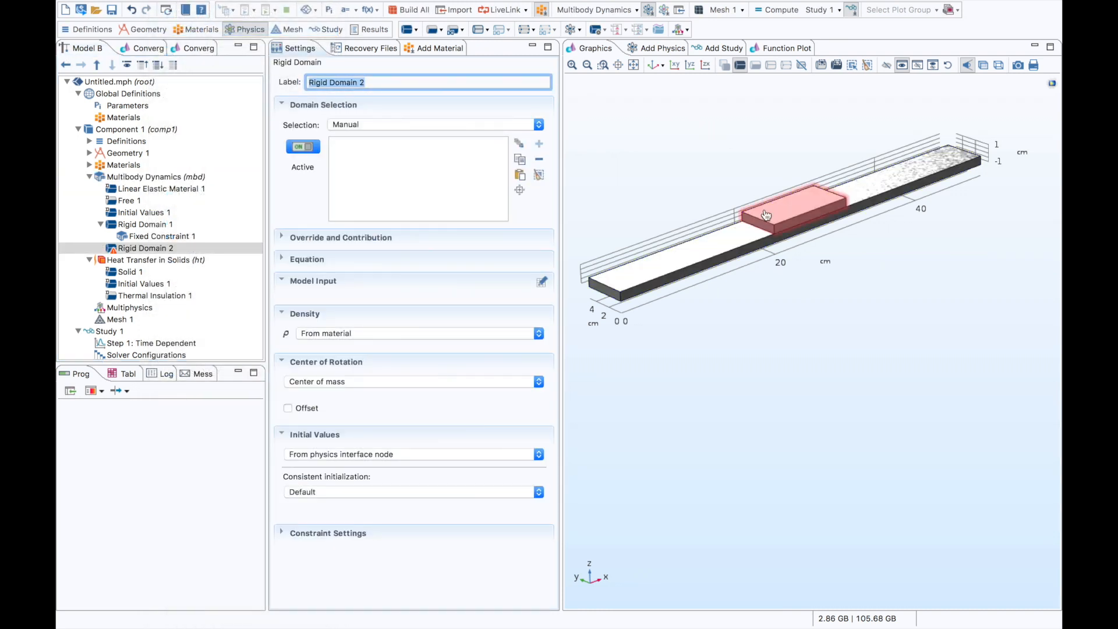
pyautogui.click(765, 215)
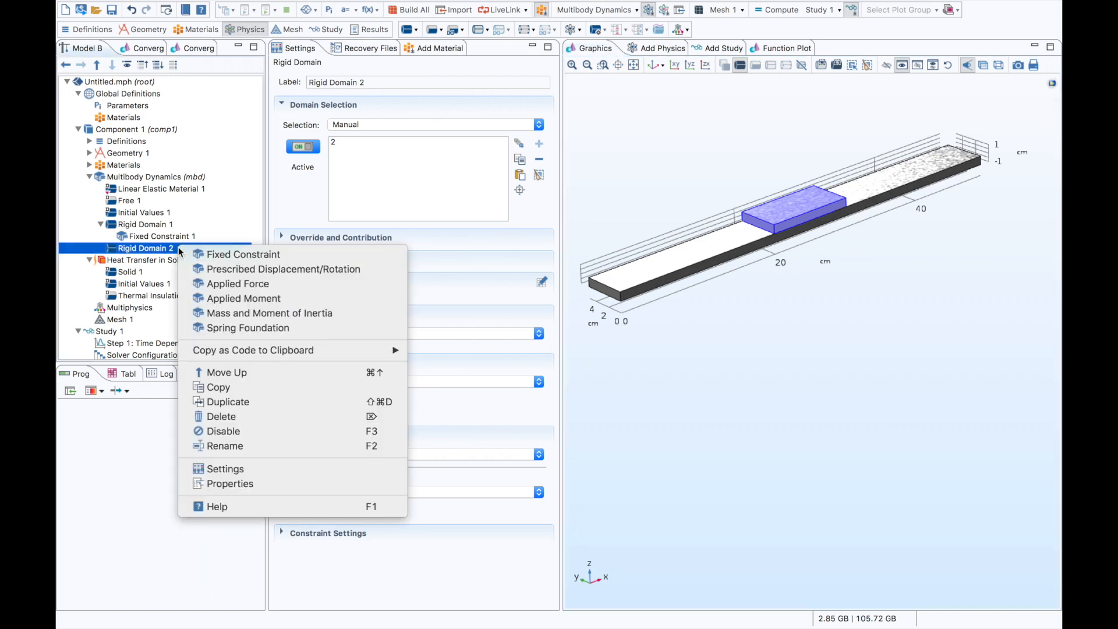
# - Add a Prescribed Displacement/Rotation to the small block's rigid domain and prescribe sin(10*t)/6 m in the x direction
pyautogui.click(260, 268)
pyautogui.click(287, 282)
pyautogui.click(310, 298)
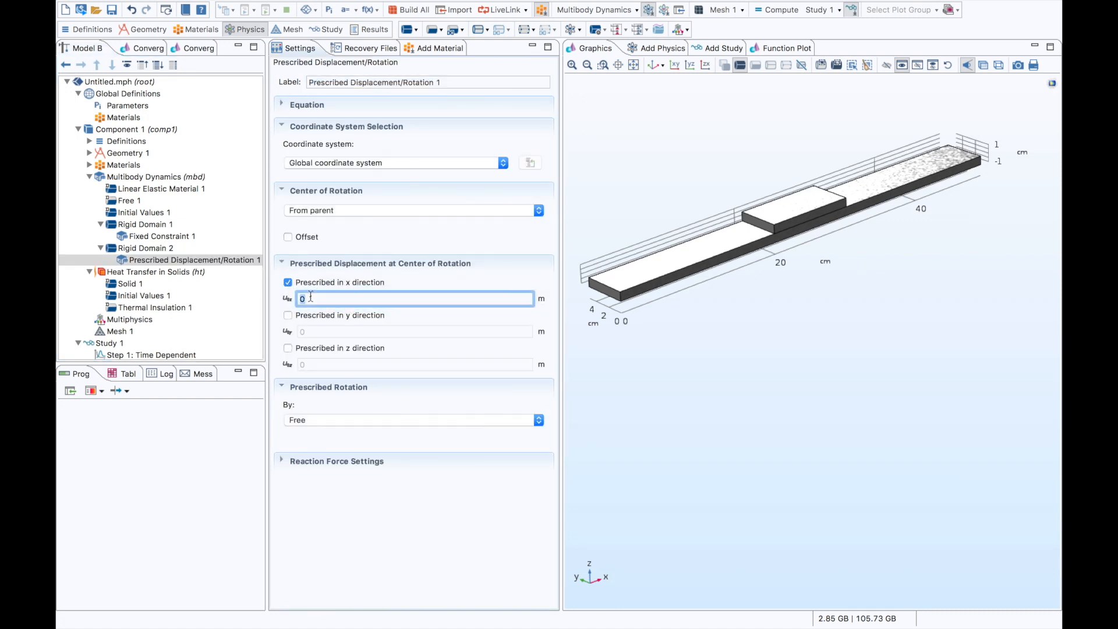
pyautogui.write('sin(10*t)/6')
pyautogui.press('Tab')
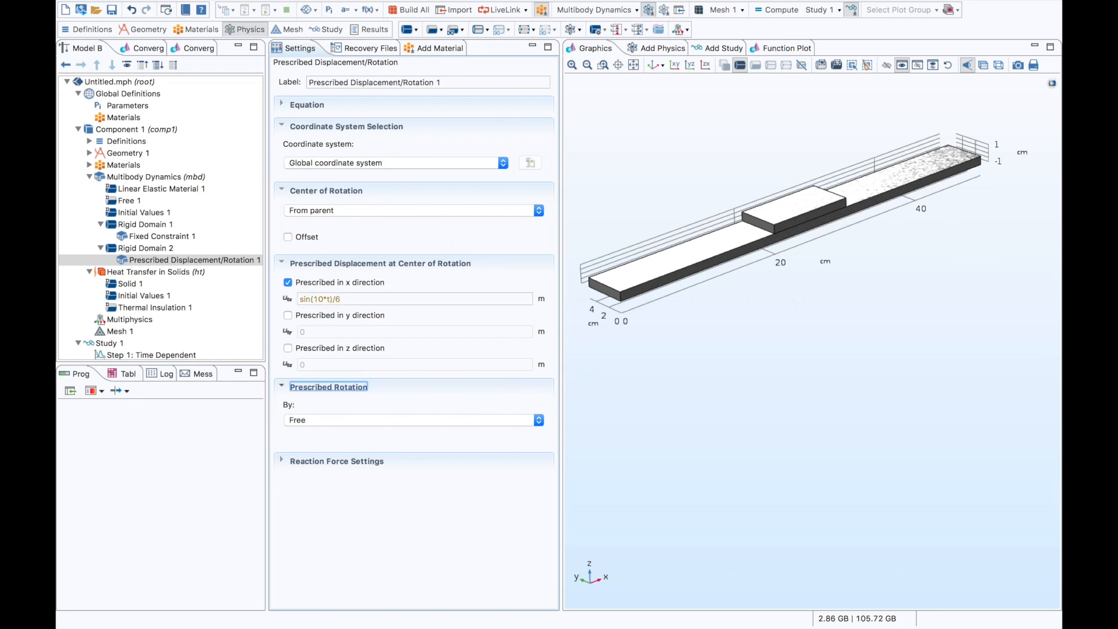
# - Add the unit [1/s] after t in the x displacement expression and also prescribe the displacement in the y direction
pyautogui.click(355, 300)
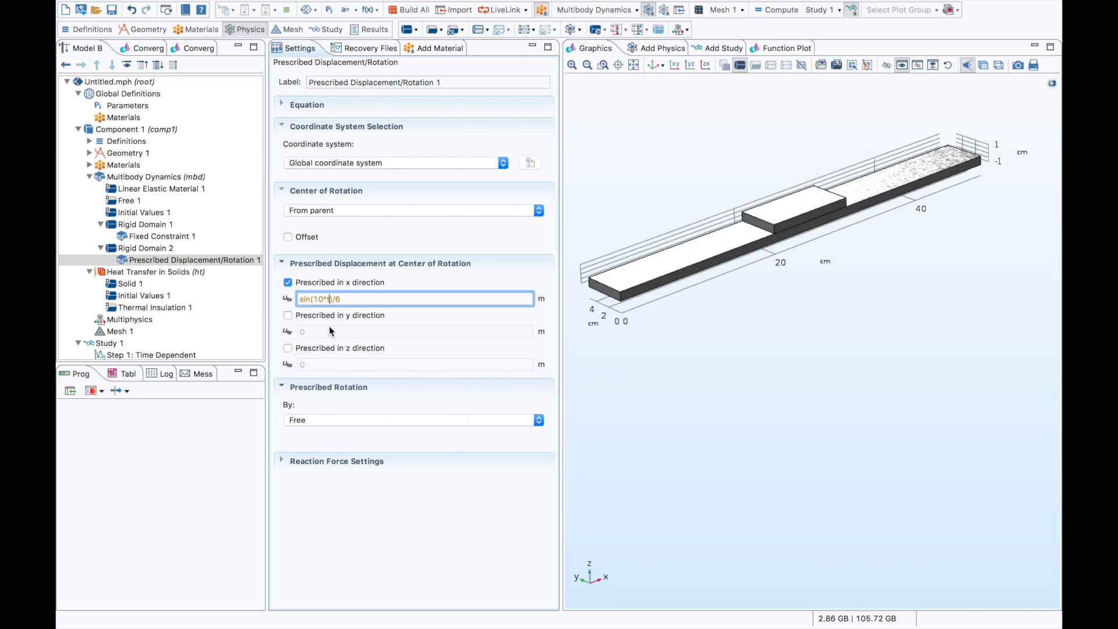
pyautogui.click(287, 316)
pyautogui.click(329, 298)
pyautogui.write('[1/s')
pyautogui.press('Tab')
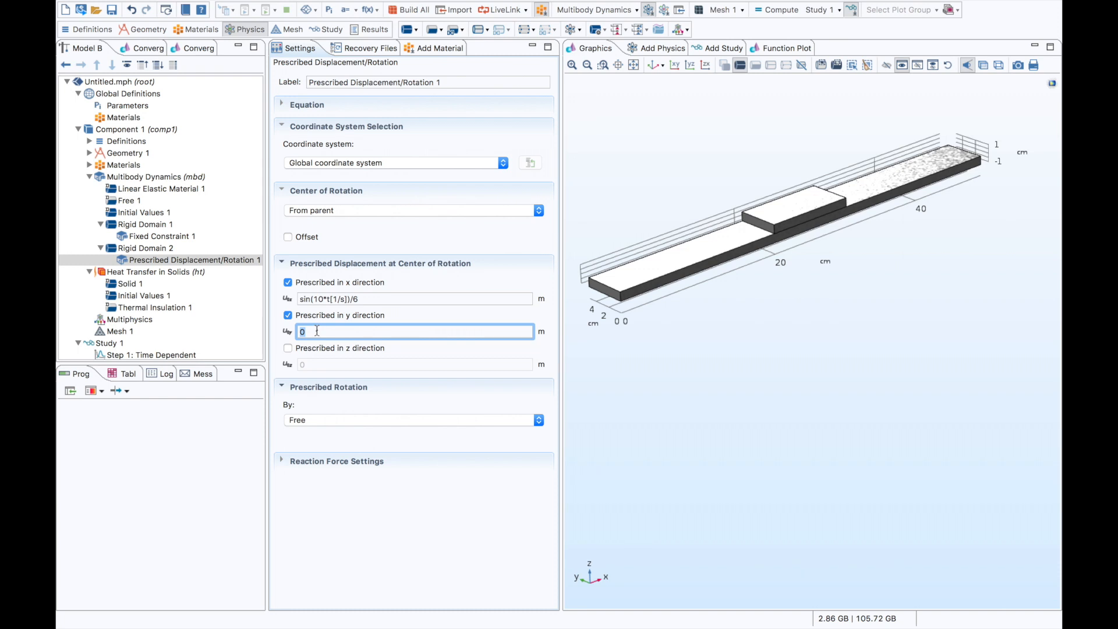
# - Add an Applied Force of -100 N in the z direction to the small block's rigid domain and collapse both rigid domain nodes
pyautogui.rightClick(165, 247)
pyautogui.click(273, 271)
pyautogui.click(313, 316)
pyautogui.write('-')
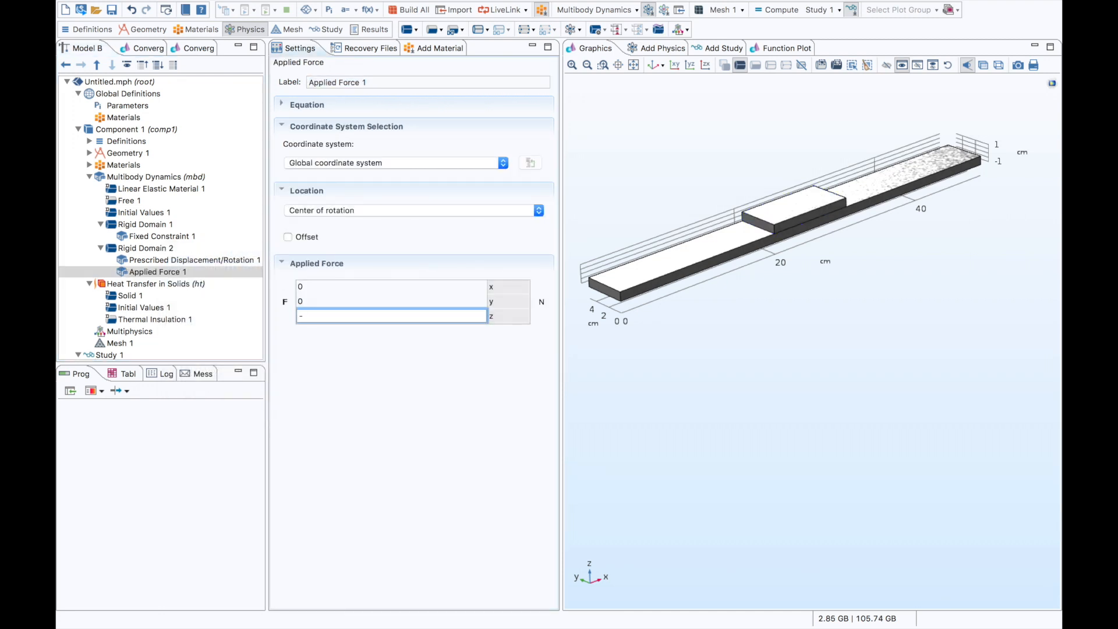
pyautogui.write('100')
pyautogui.click(101, 225)
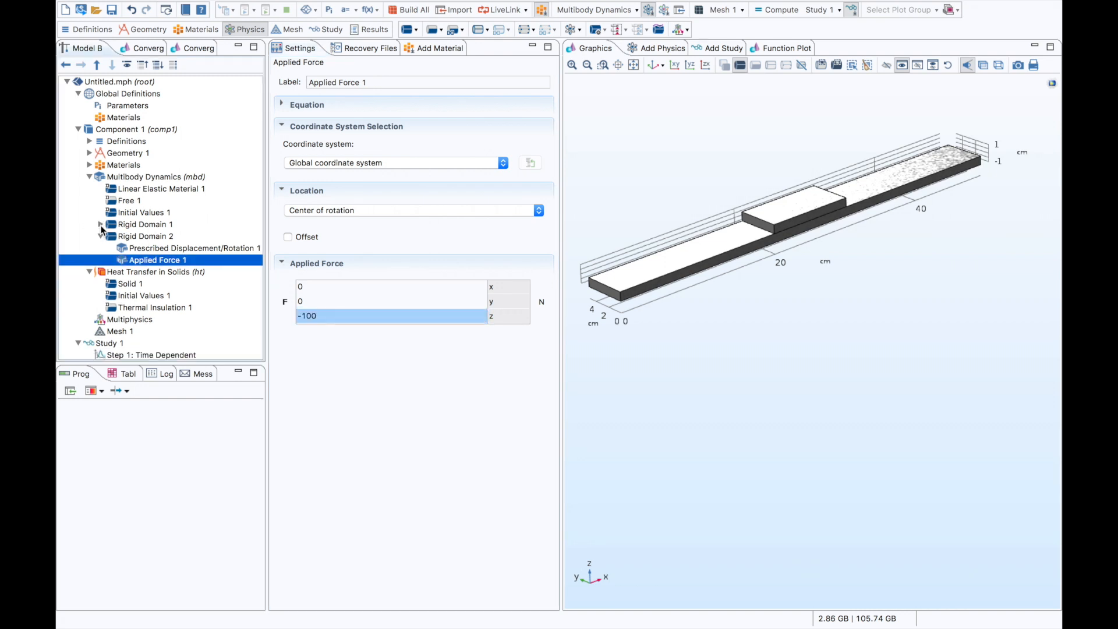
pyautogui.click(101, 234)
pyautogui.click(134, 235)
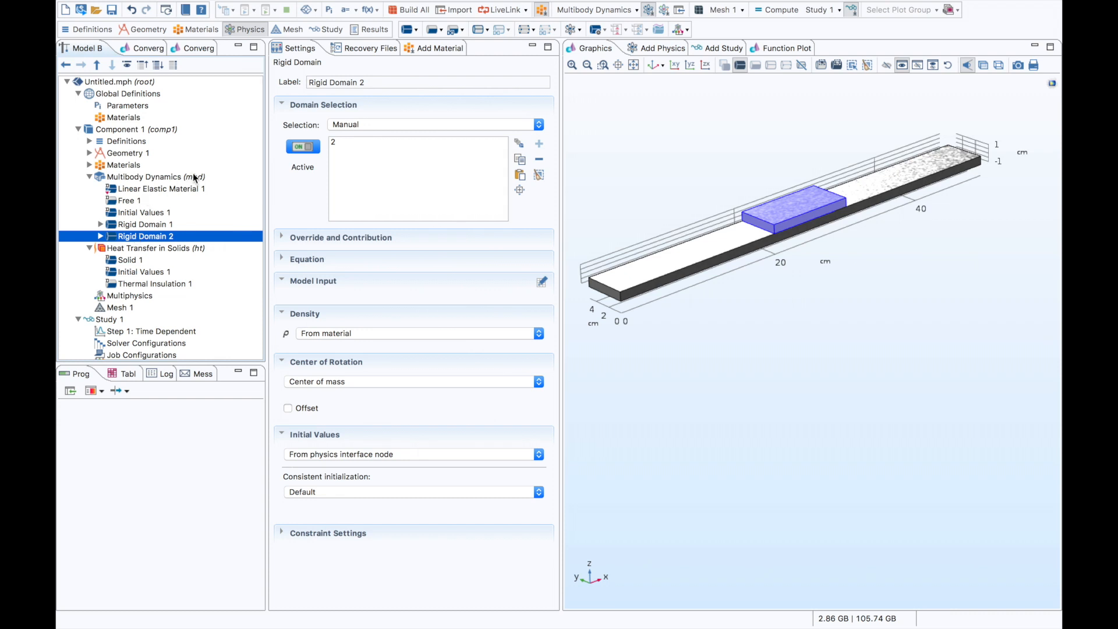
# - Add a Prismatic Joint to Multibody Dynamics with Rigid Domain 1 as source and Rigid Domain 2 as destination
pyautogui.rightClick(197, 177)
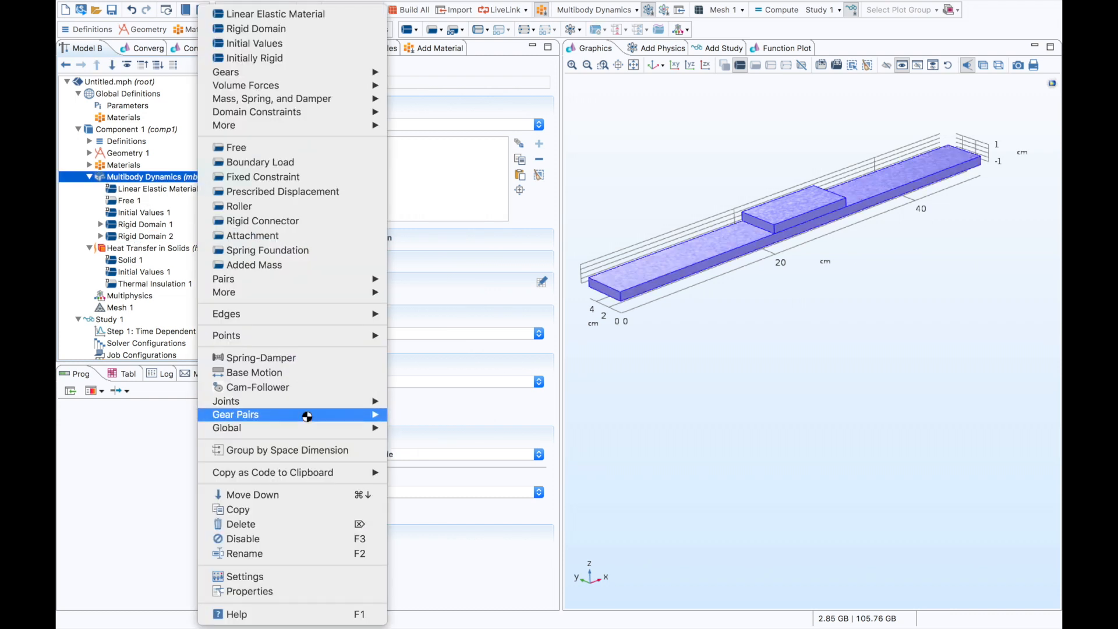
pyautogui.moveTo(368, 402)
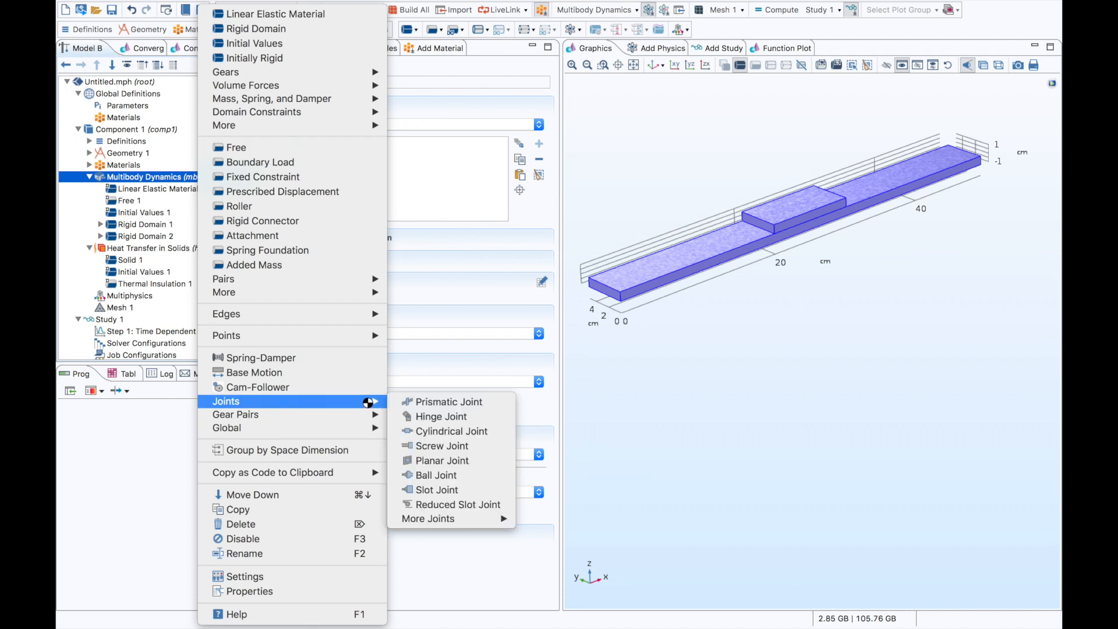
pyautogui.moveTo(508, 522)
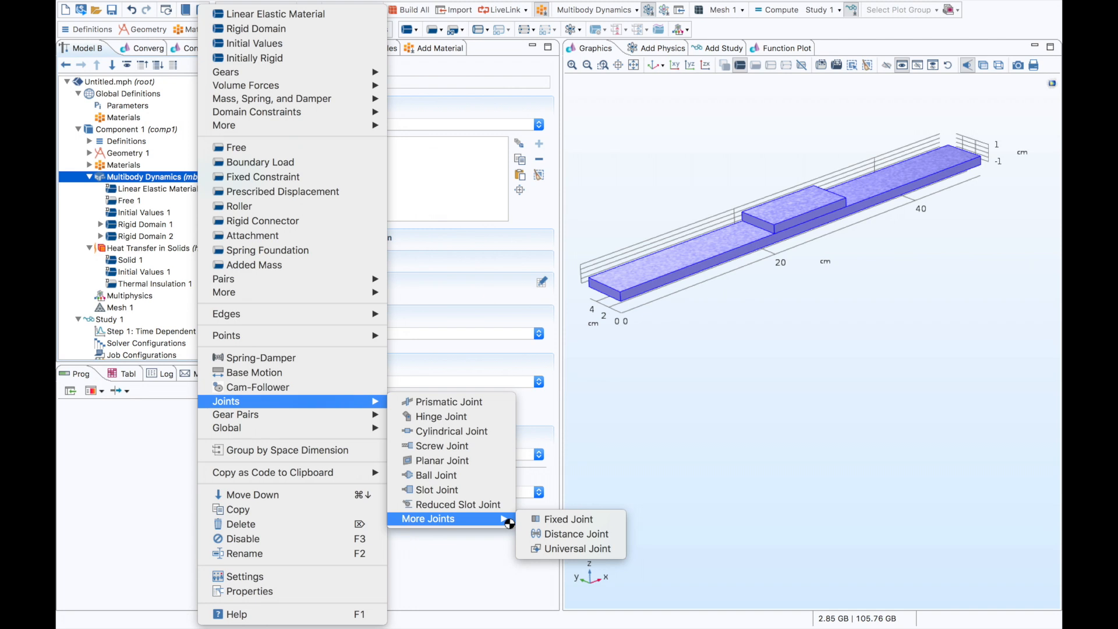
pyautogui.click(499, 403)
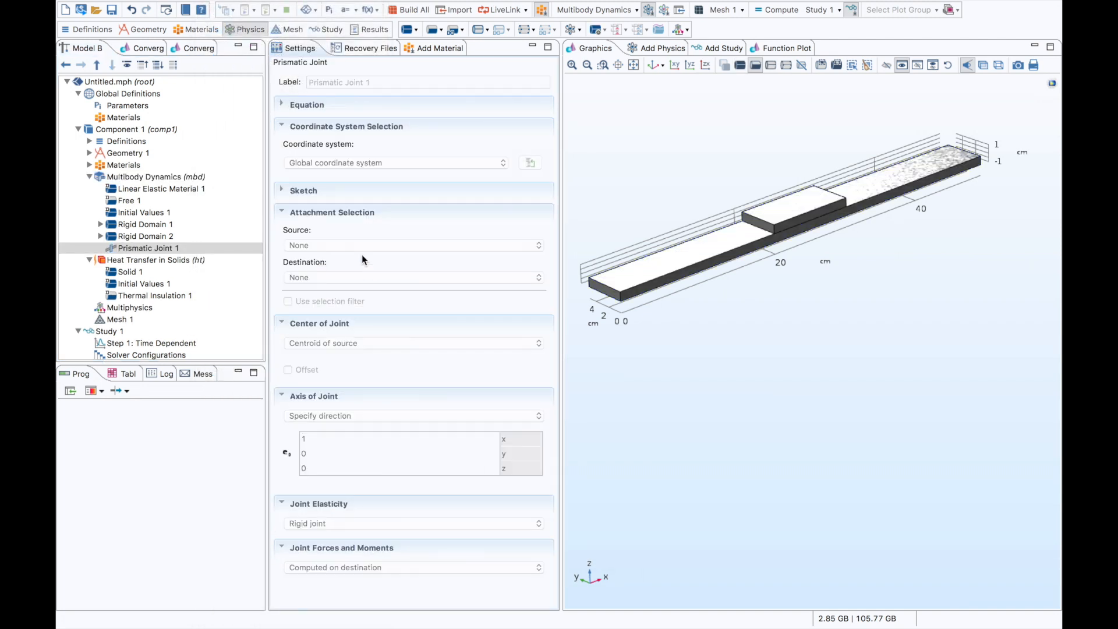
pyautogui.click(354, 246)
pyautogui.click(355, 253)
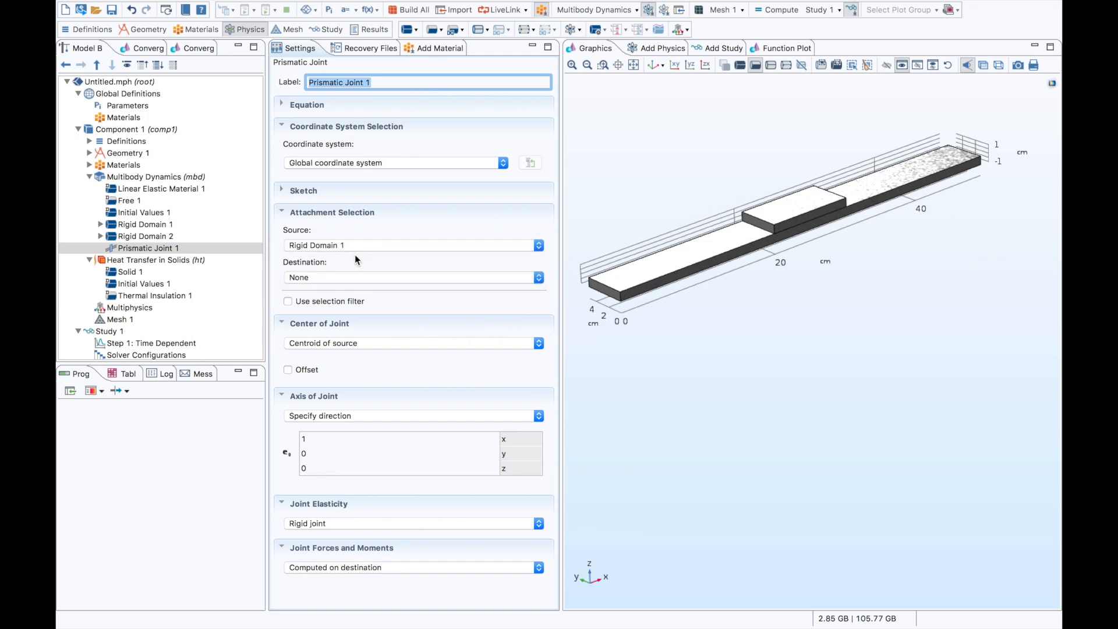
pyautogui.click(353, 277)
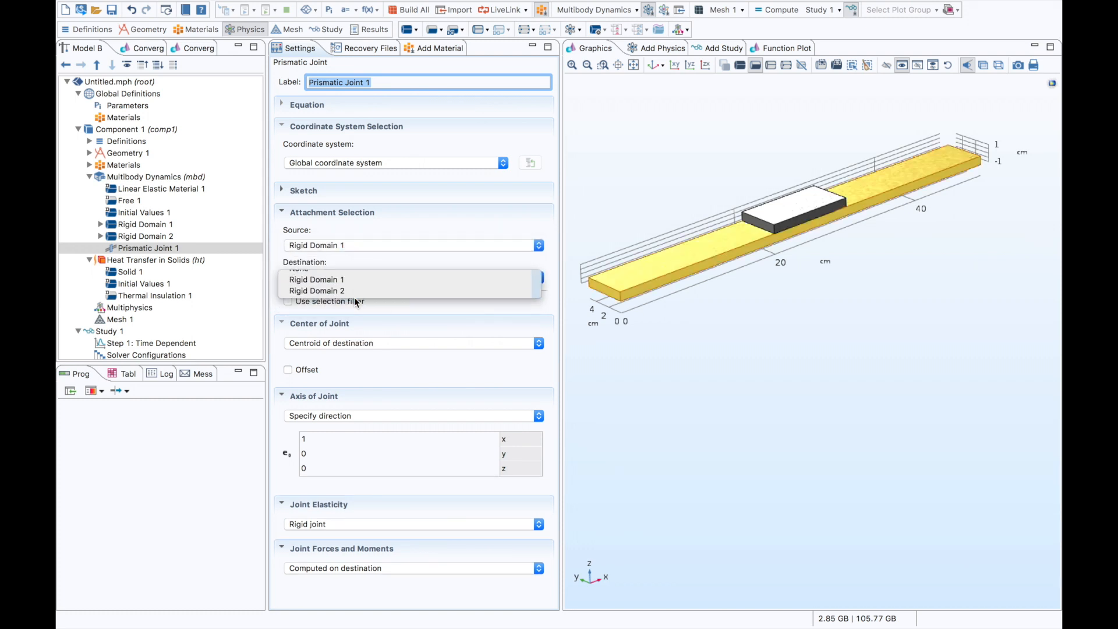
pyautogui.click(353, 297)
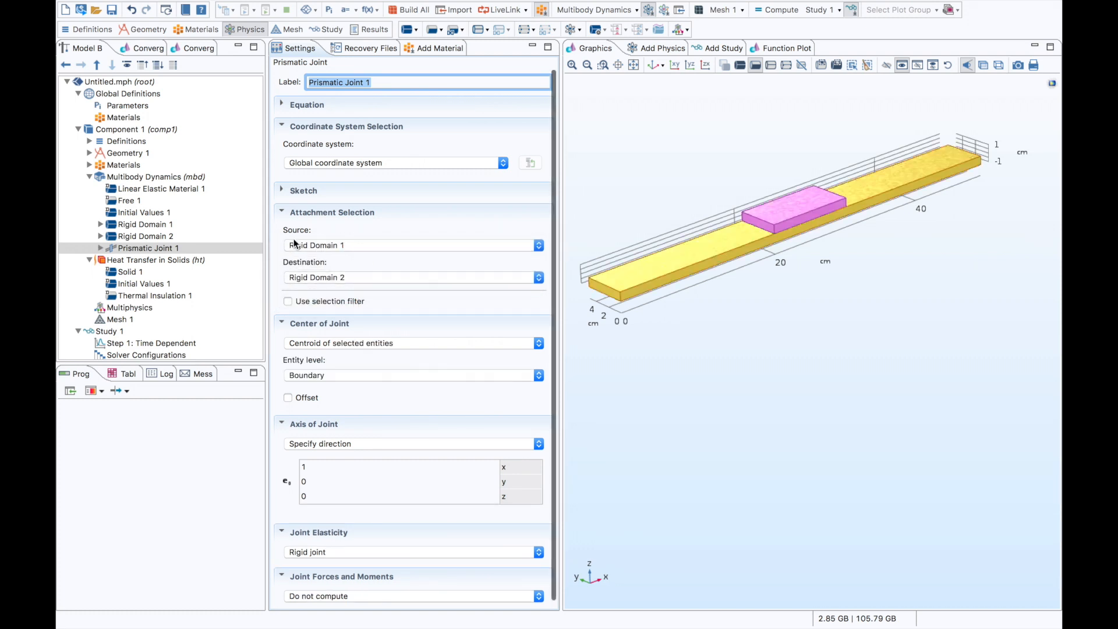
# - Assign the upper face of the long base block as the boundary defining the prismatic joint's center
pyautogui.scroll(-1, 273, 307)
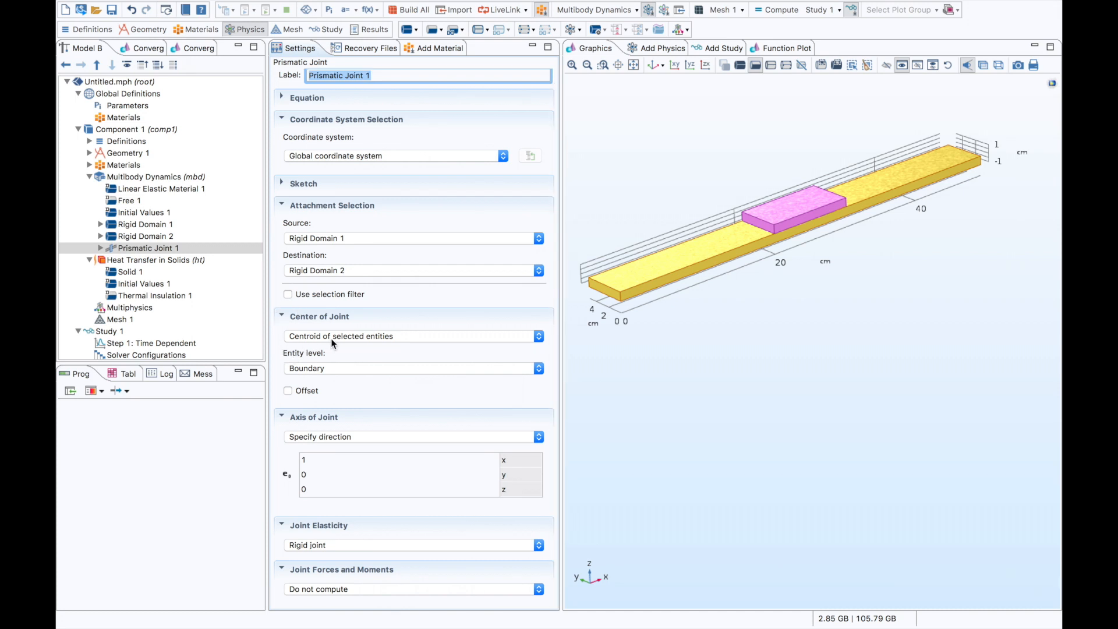
pyautogui.click(101, 249)
pyautogui.click(149, 259)
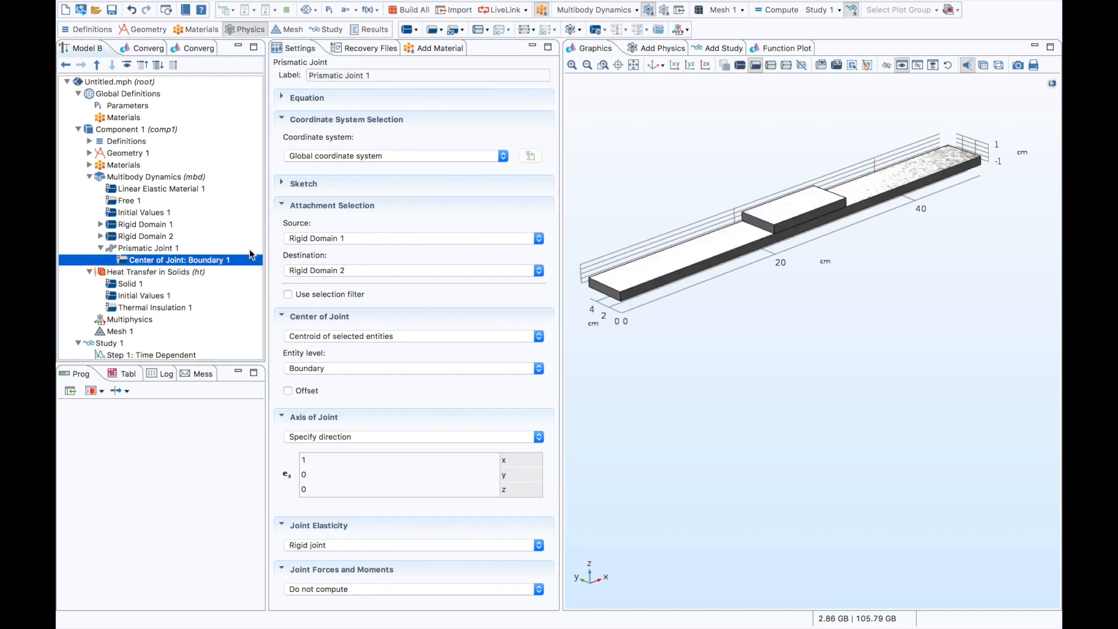
pyautogui.click(641, 273)
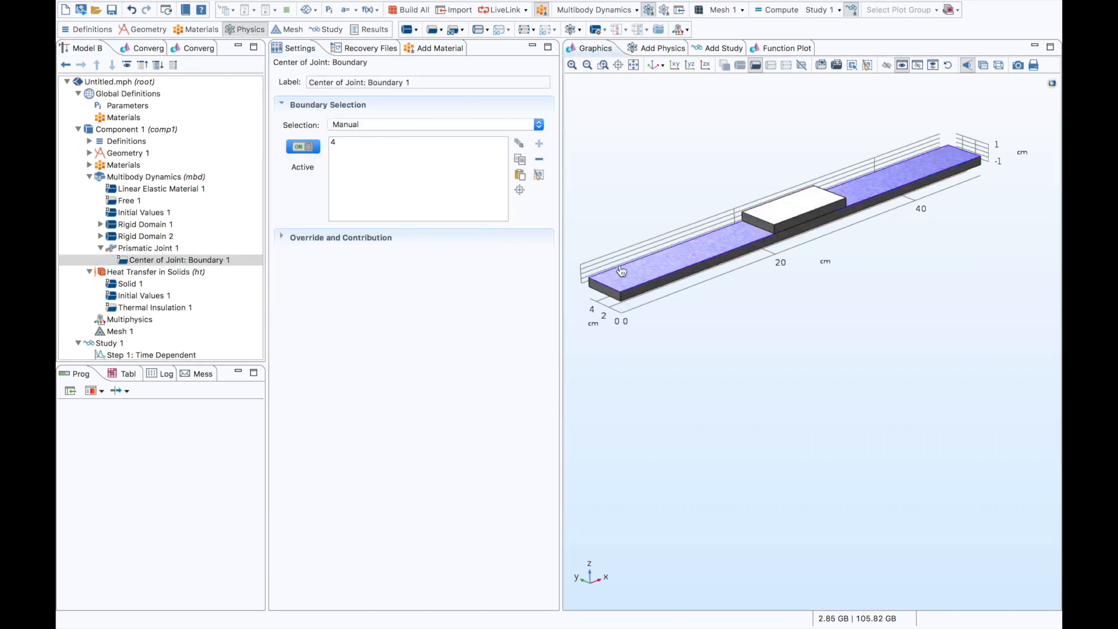
# - Check the prismatic joint's x-direction axis and set its joint forces and moments to Computed using penalty method
pyautogui.click(173, 249)
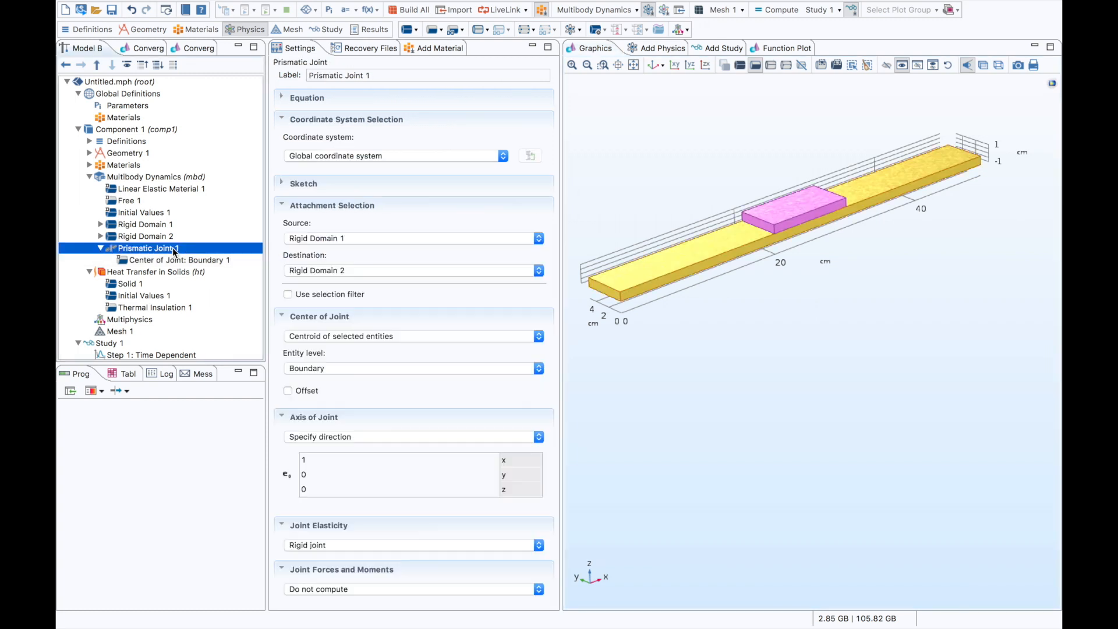
pyautogui.click(319, 463)
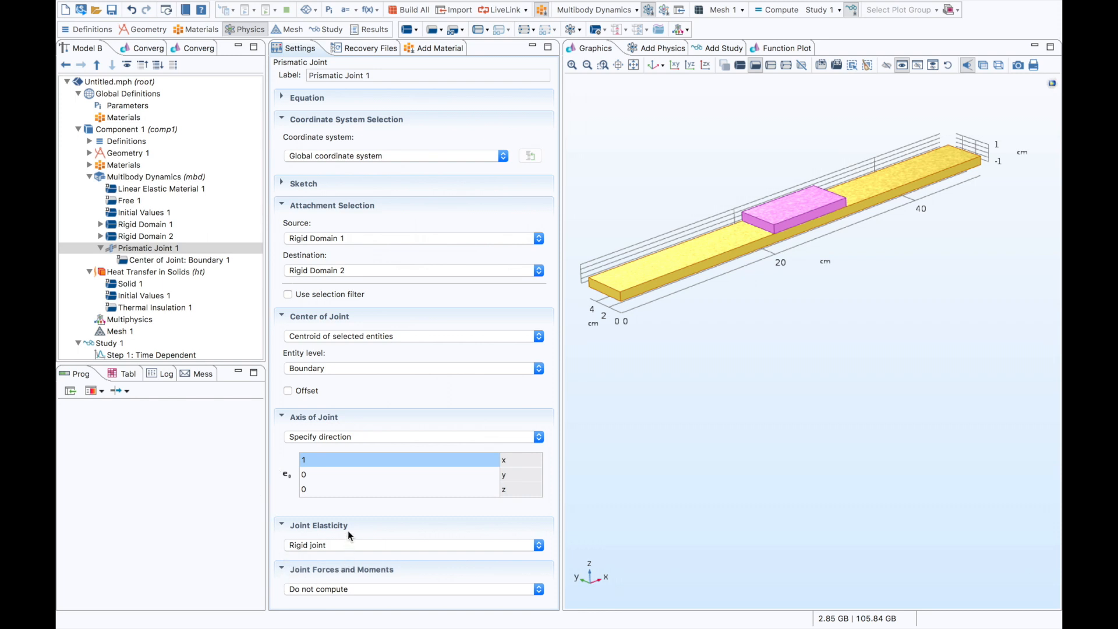
pyautogui.click(386, 589)
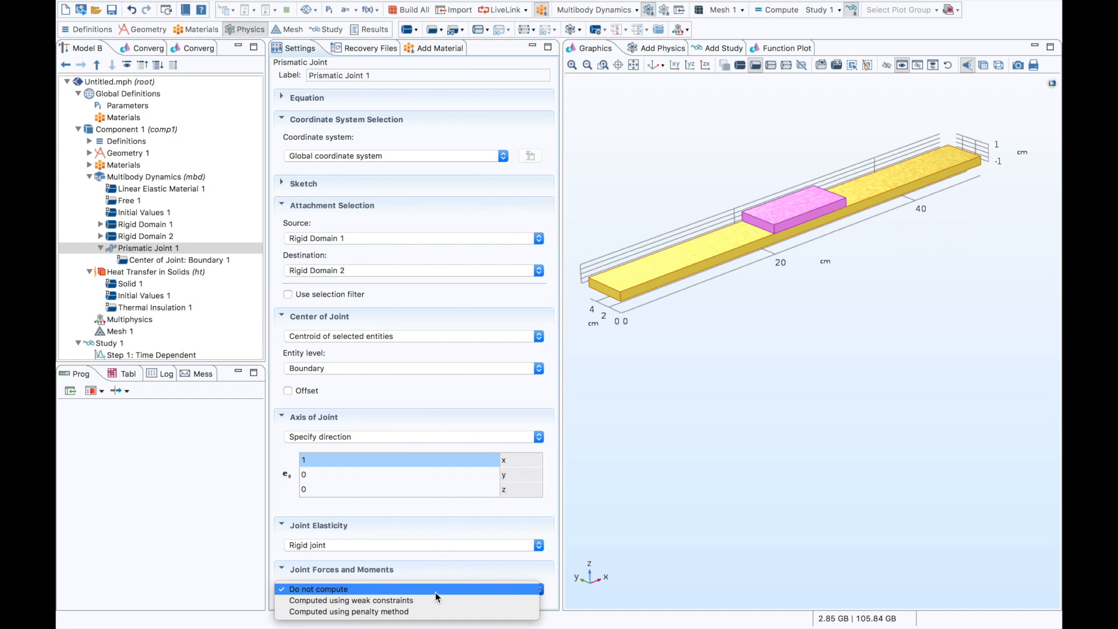
pyautogui.click(438, 612)
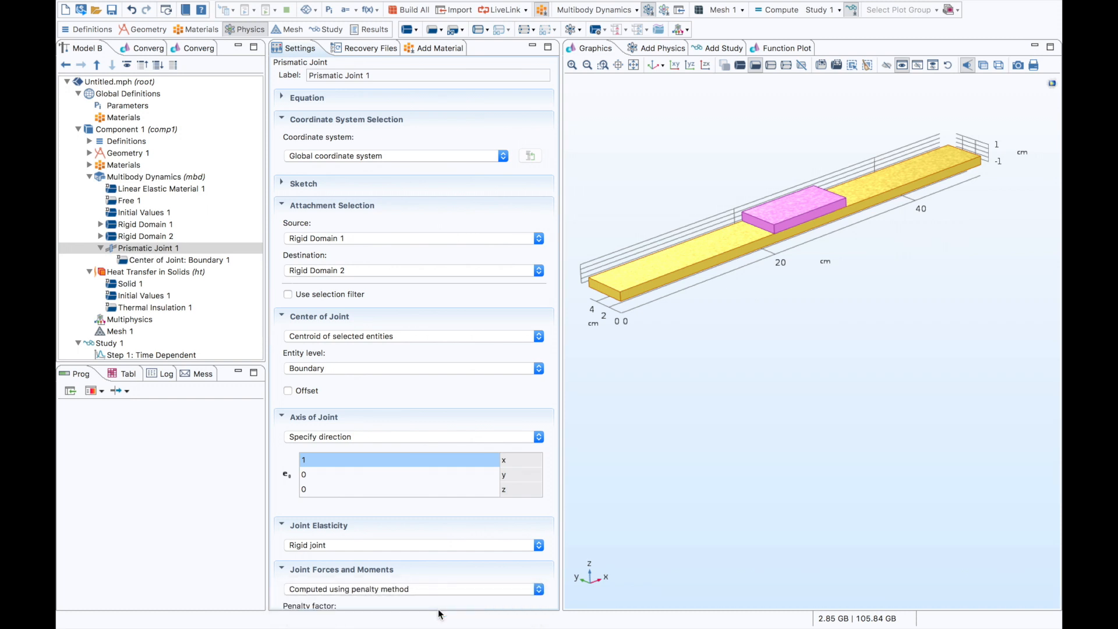
pyautogui.scroll(-1, 421, 594)
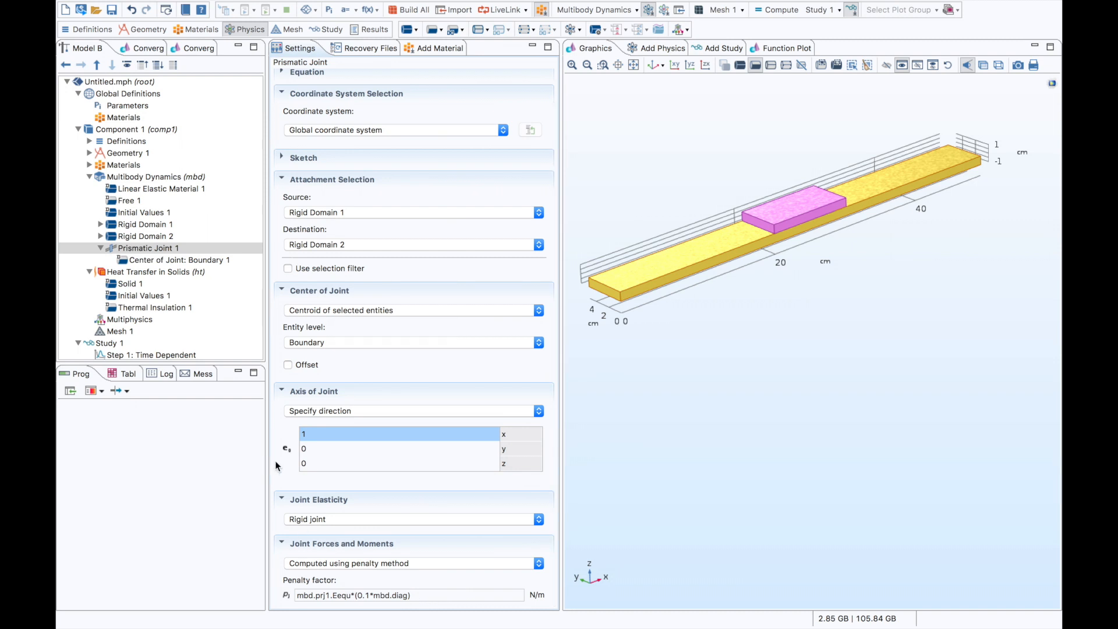
# - Add Friction to the prismatic joint with a frictional coefficient of 0.3
pyautogui.rightClick(171, 247)
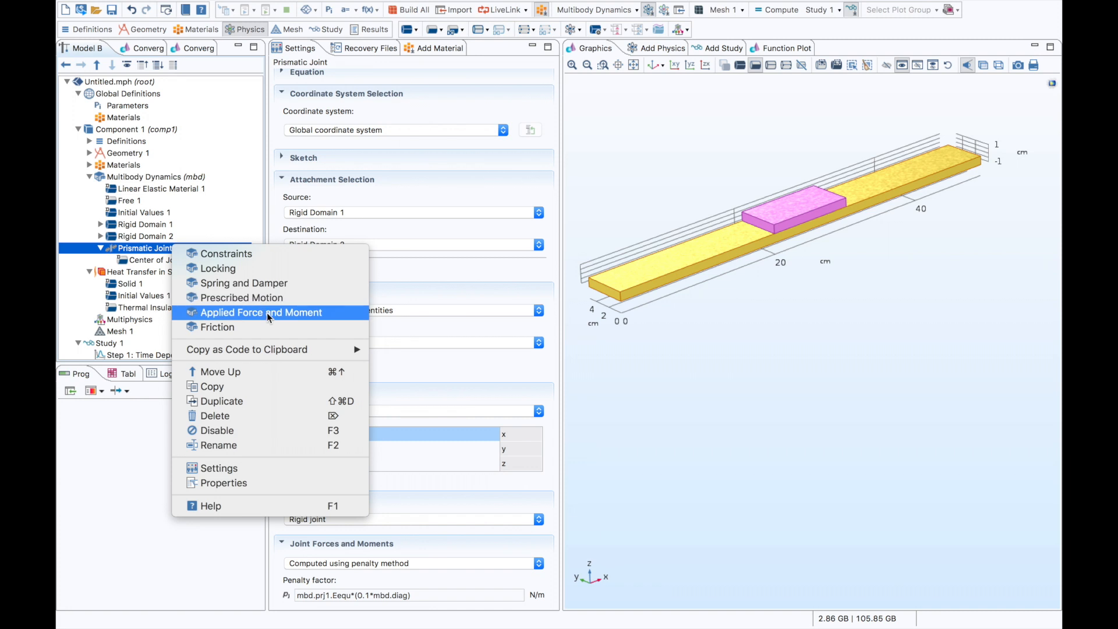
pyautogui.click(273, 327)
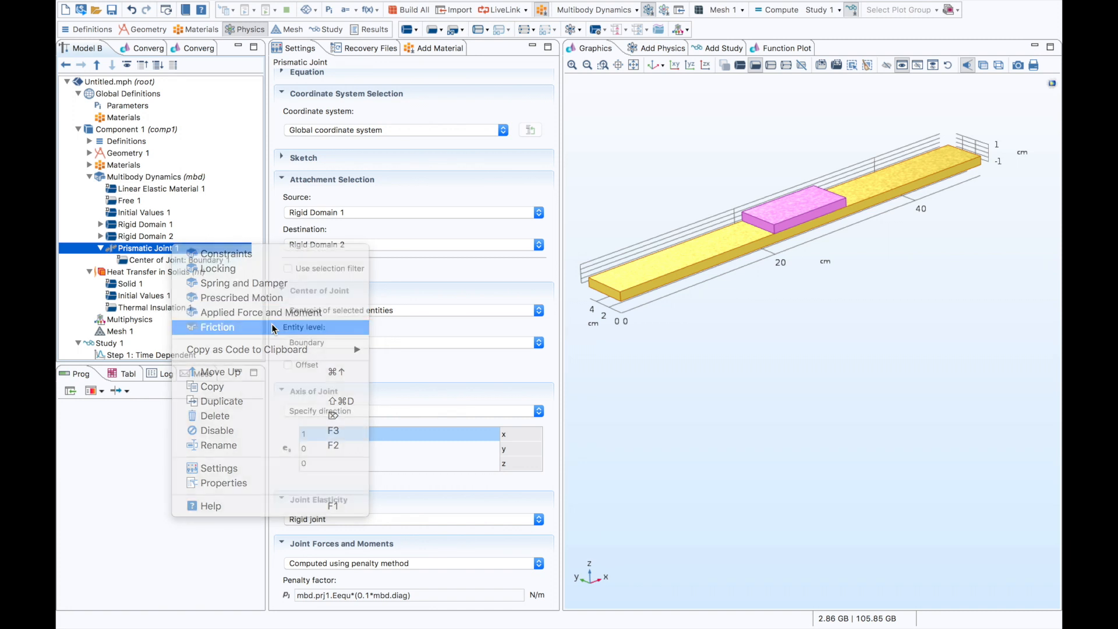
pyautogui.click(325, 161)
pyautogui.write('.3')
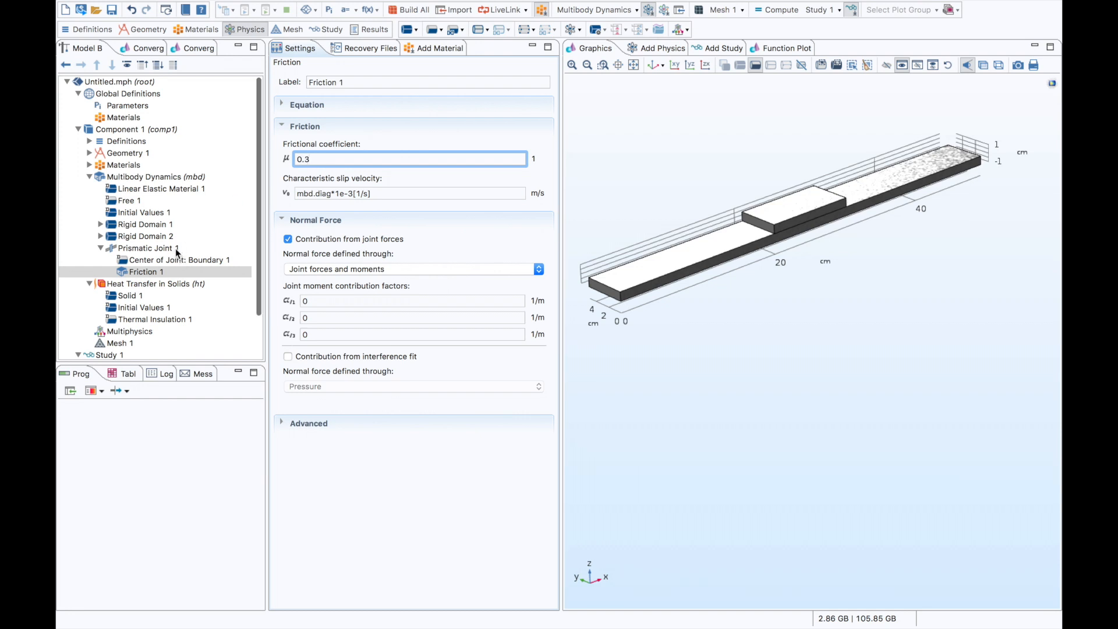
pyautogui.rightClick(178, 248)
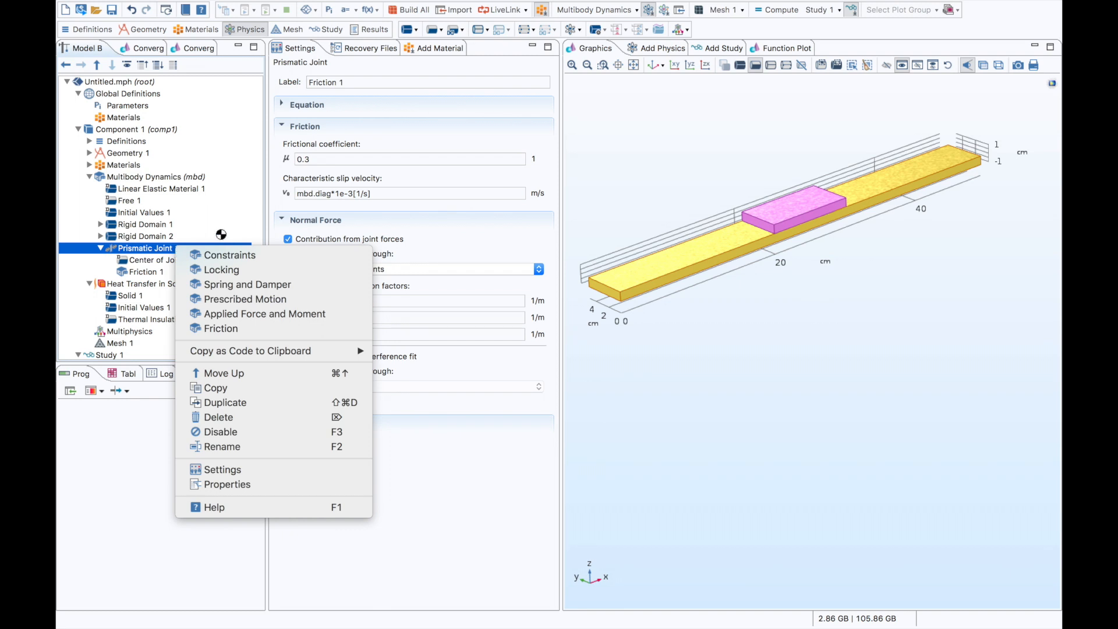
pyautogui.click(273, 184)
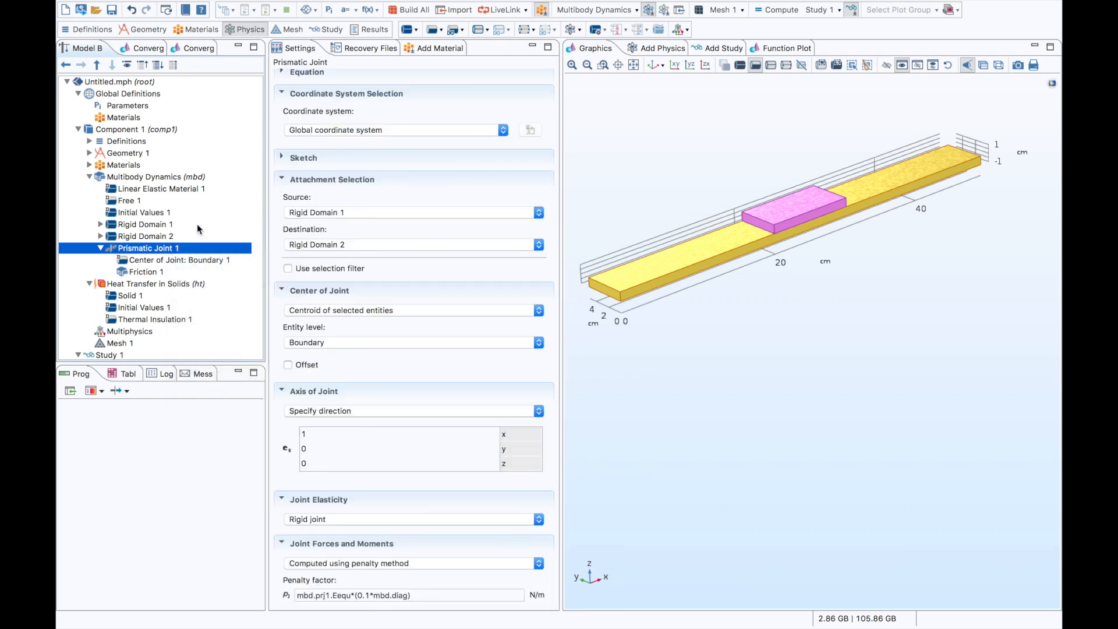
pyautogui.click(161, 271)
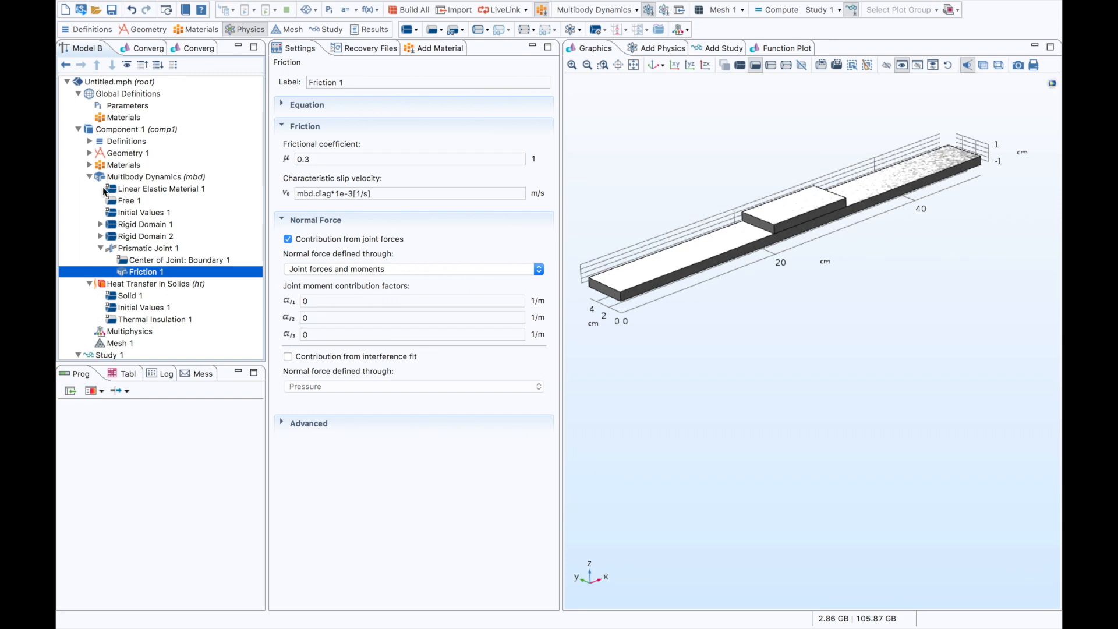
# - Add a Pair Boundary Heat Source to the Heat Transfer in Solids physics
pyautogui.click(89, 177)
pyautogui.click(151, 189)
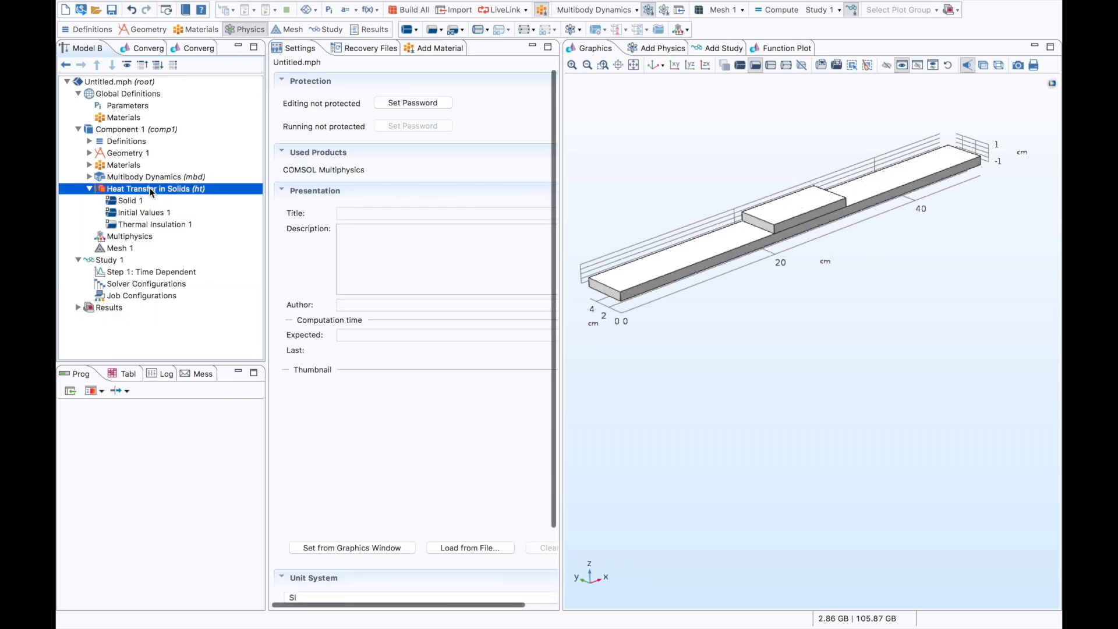
pyautogui.rightClick(178, 188)
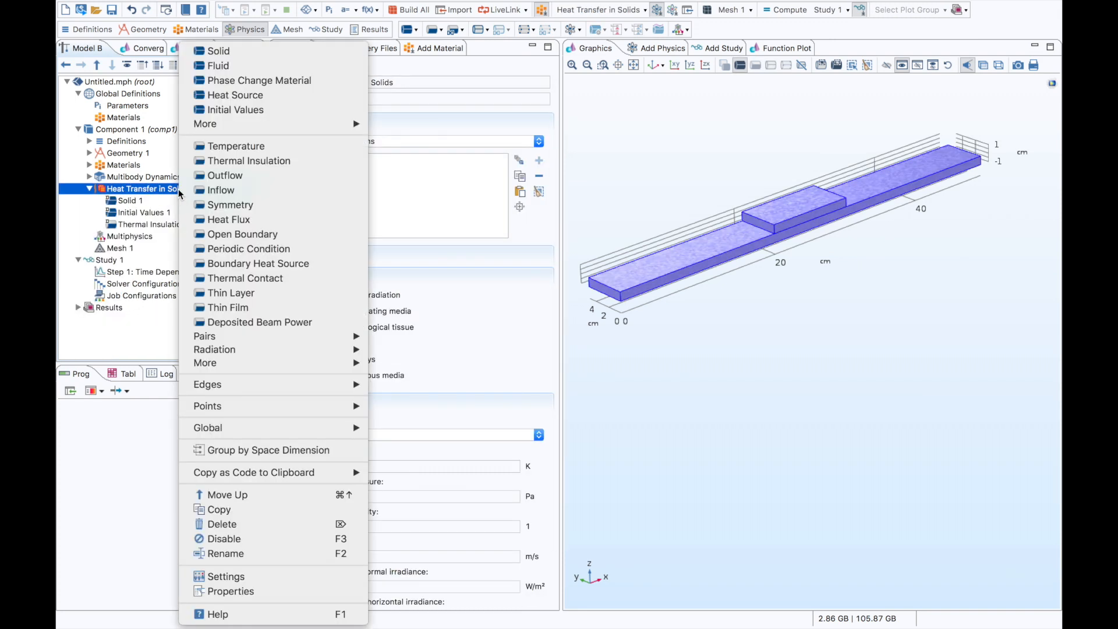
pyautogui.moveTo(337, 336)
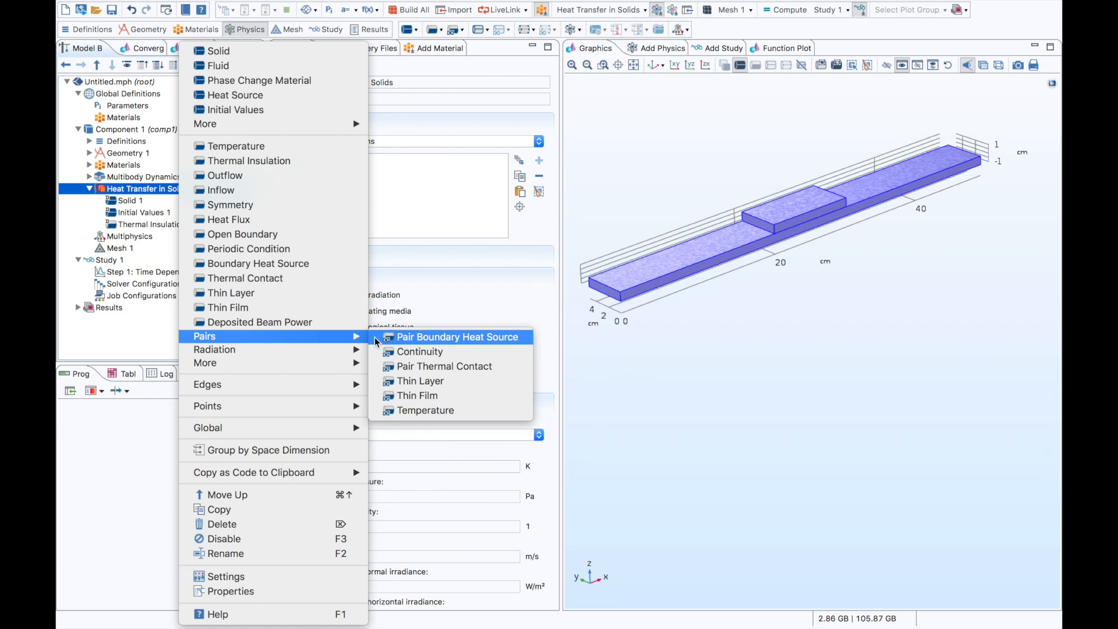
pyautogui.click(376, 337)
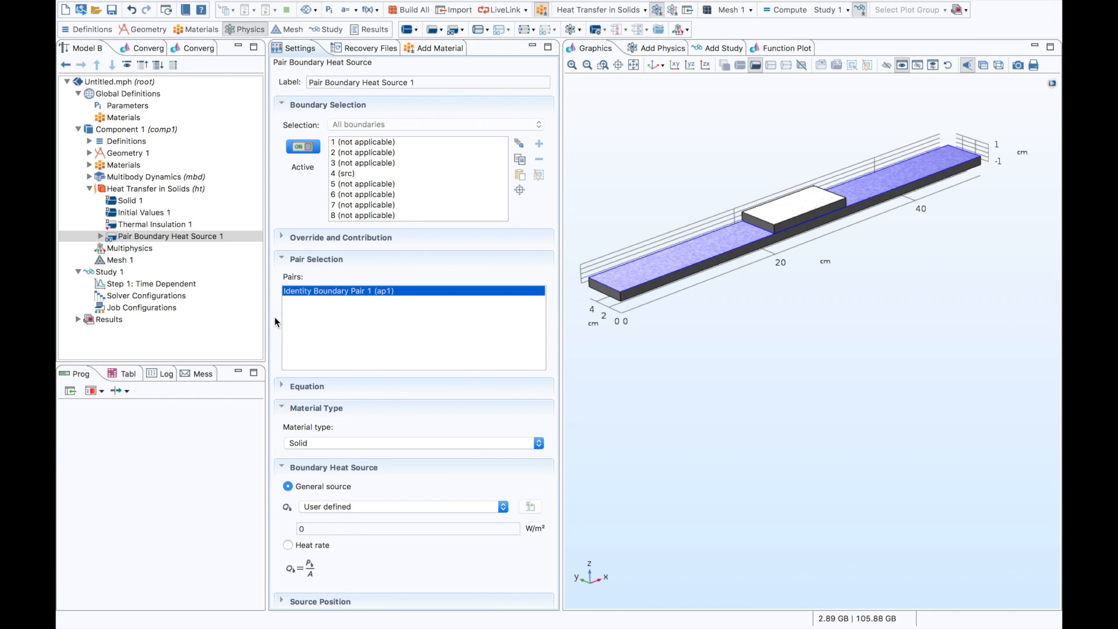
# - Define the pair boundary heat source as a heat rate equal to the prismatic joint's friction dissipation, mbd.prj1.Qfriction
pyautogui.scroll(-1, 274, 317)
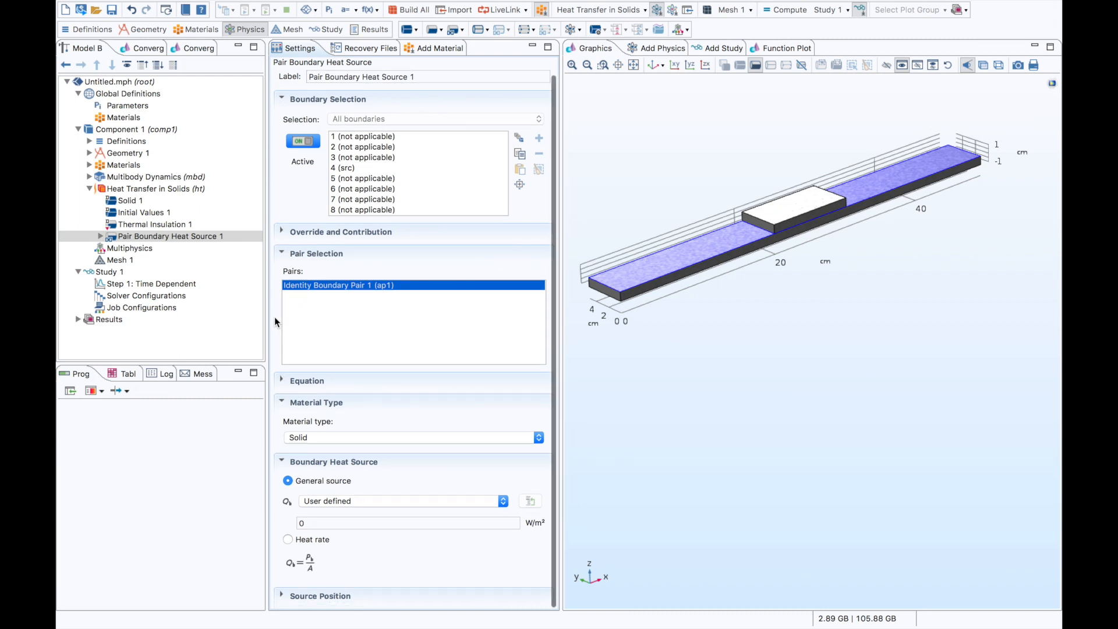
pyautogui.click(288, 539)
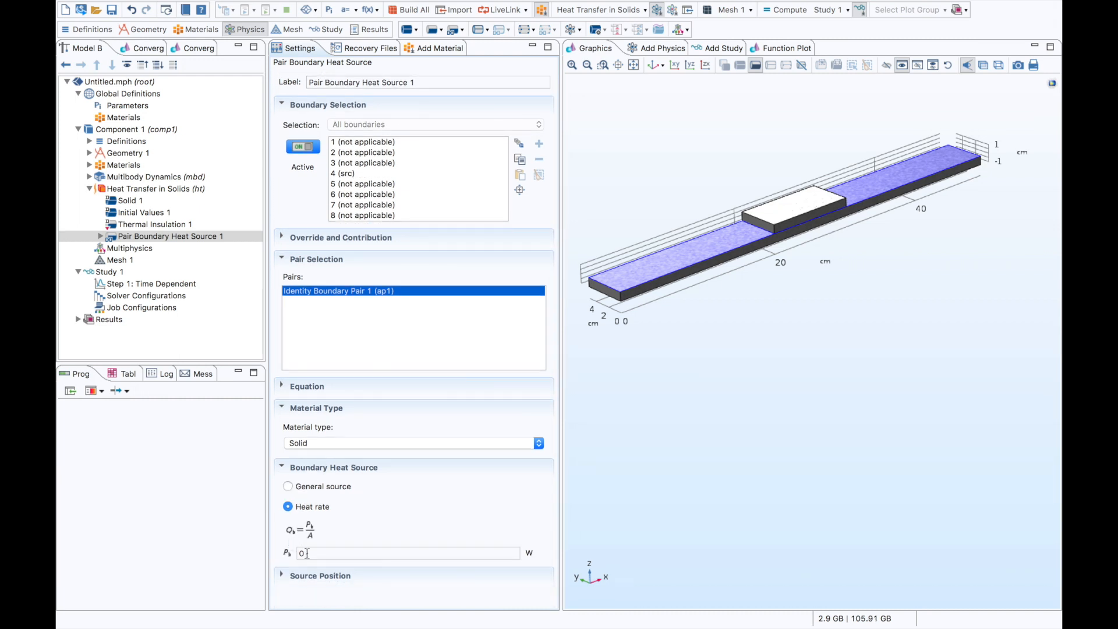
pyautogui.click(307, 553)
pyautogui.rightClick(307, 553)
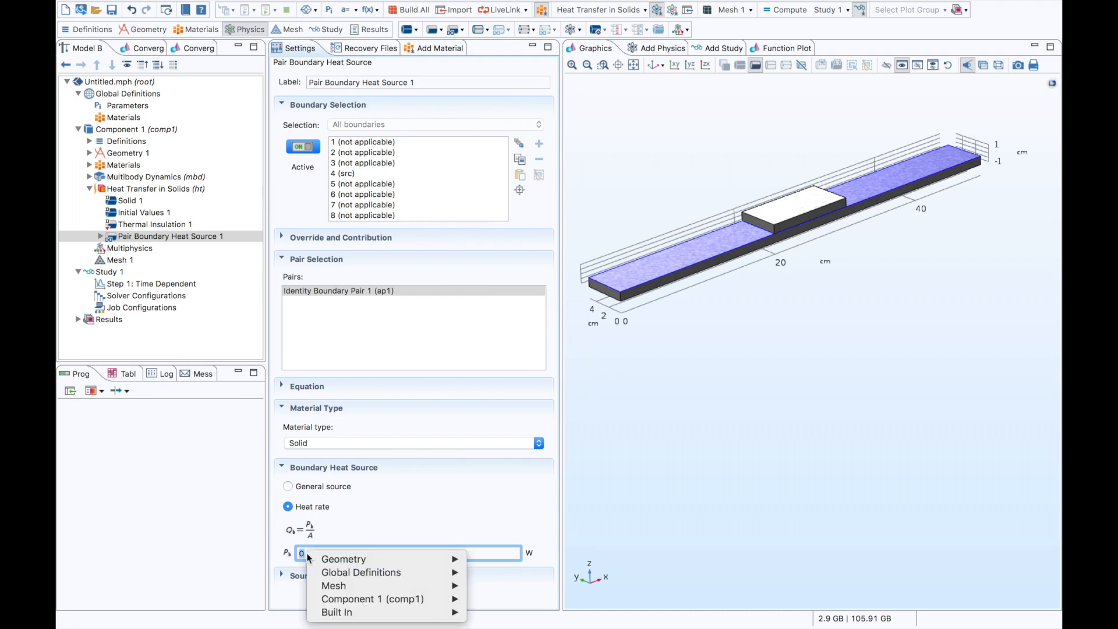
pyautogui.moveTo(443, 600)
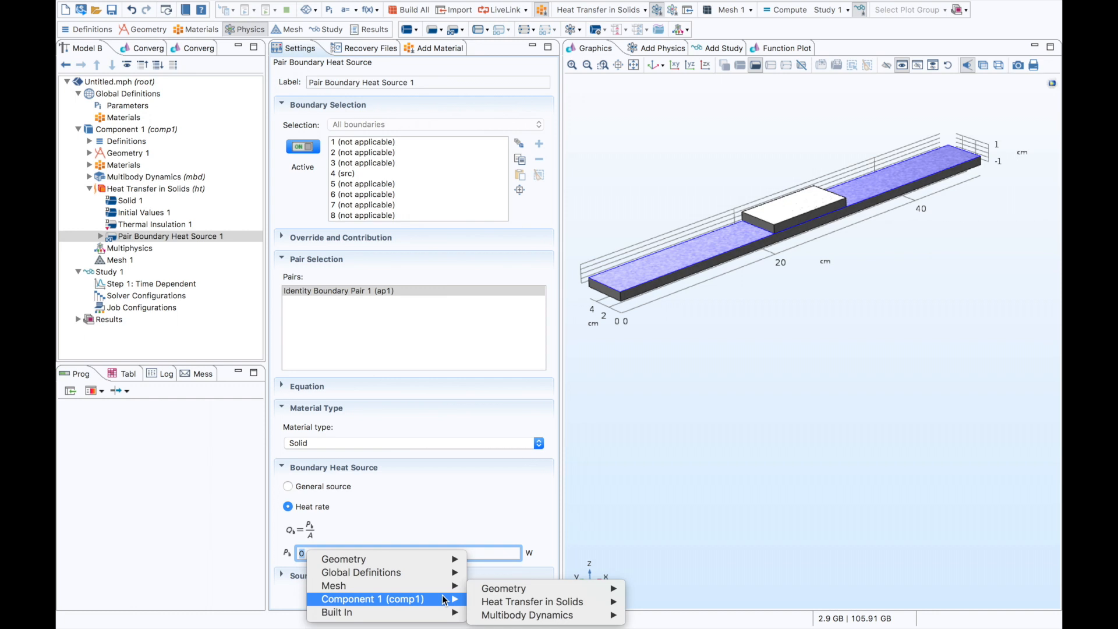
pyautogui.moveTo(611, 616)
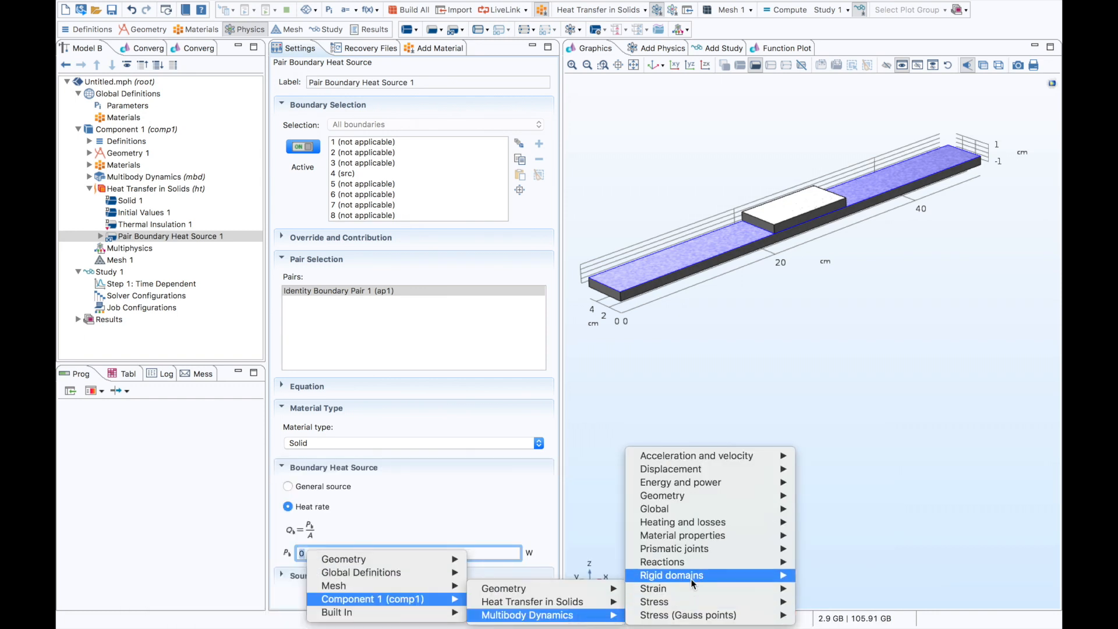
pyautogui.moveTo(689, 548)
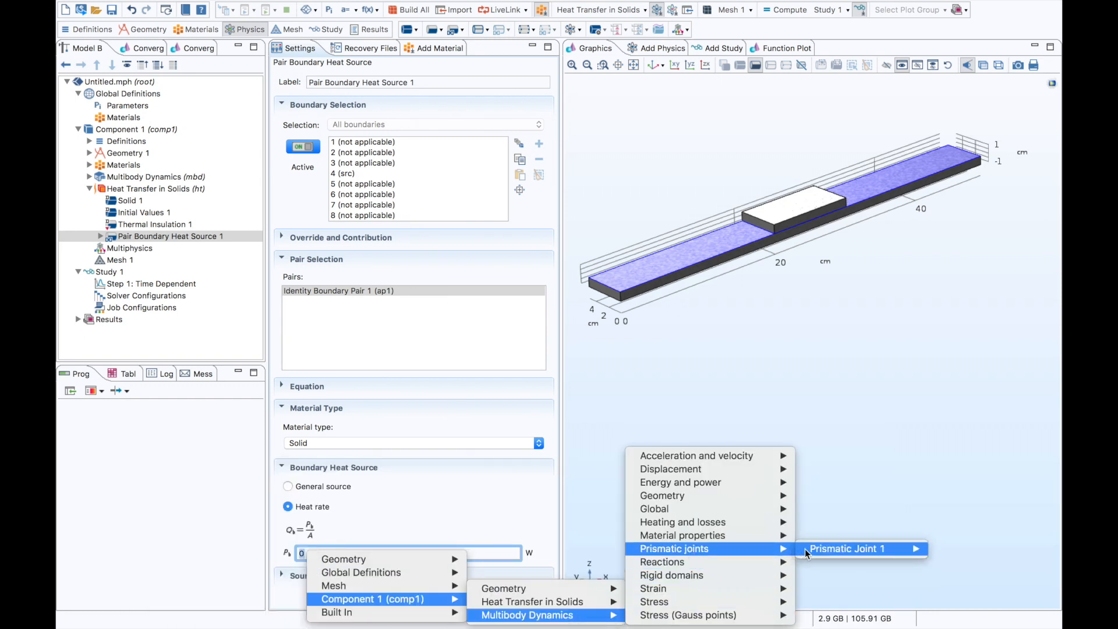
pyautogui.moveTo(806, 548)
pyautogui.moveTo(662, 483)
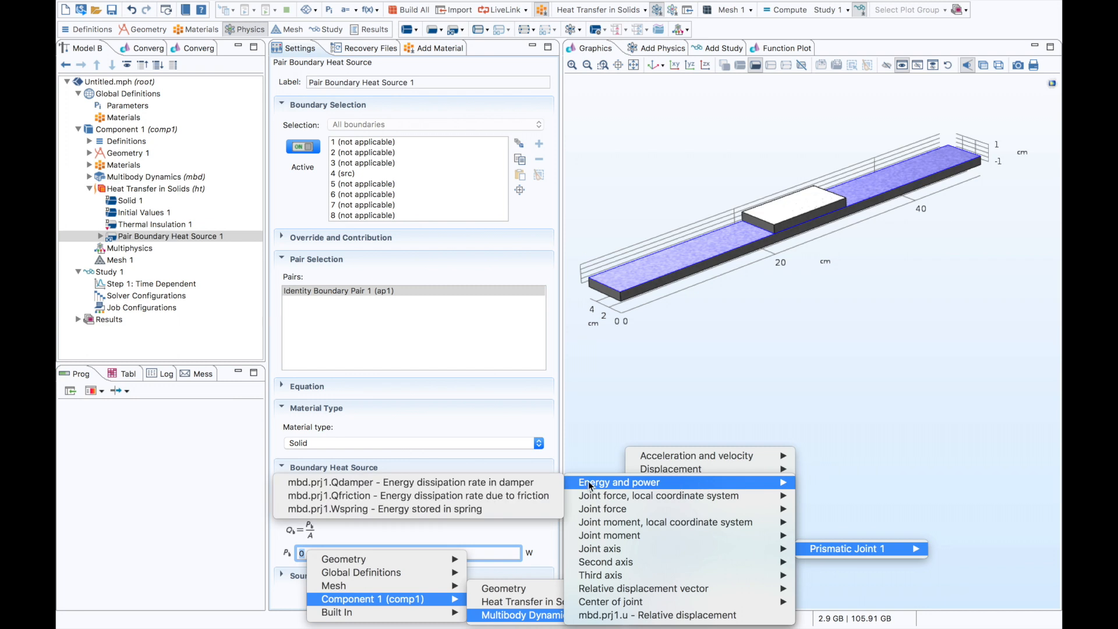
pyautogui.click(544, 494)
pyautogui.moveTo(366, 552); pyautogui.dragTo(334, 553)
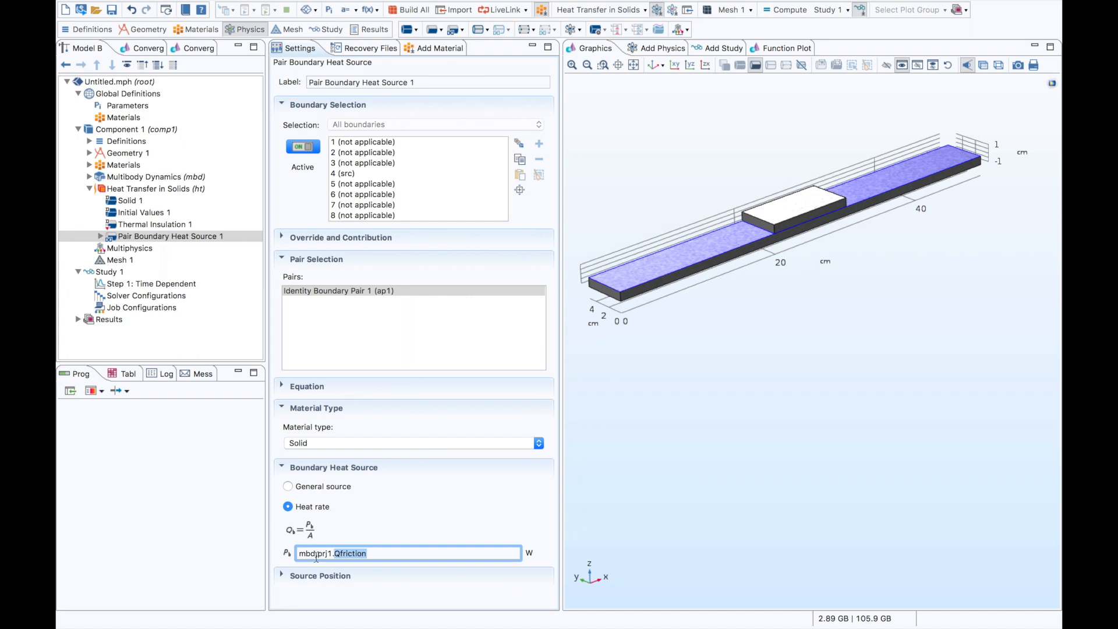
pyautogui.doubleClick(312, 553)
pyautogui.click(374, 553)
pyautogui.click(90, 189)
# - Set the temperature discretization of Heat Transfer in Solids to Linear
pyautogui.click(126, 212)
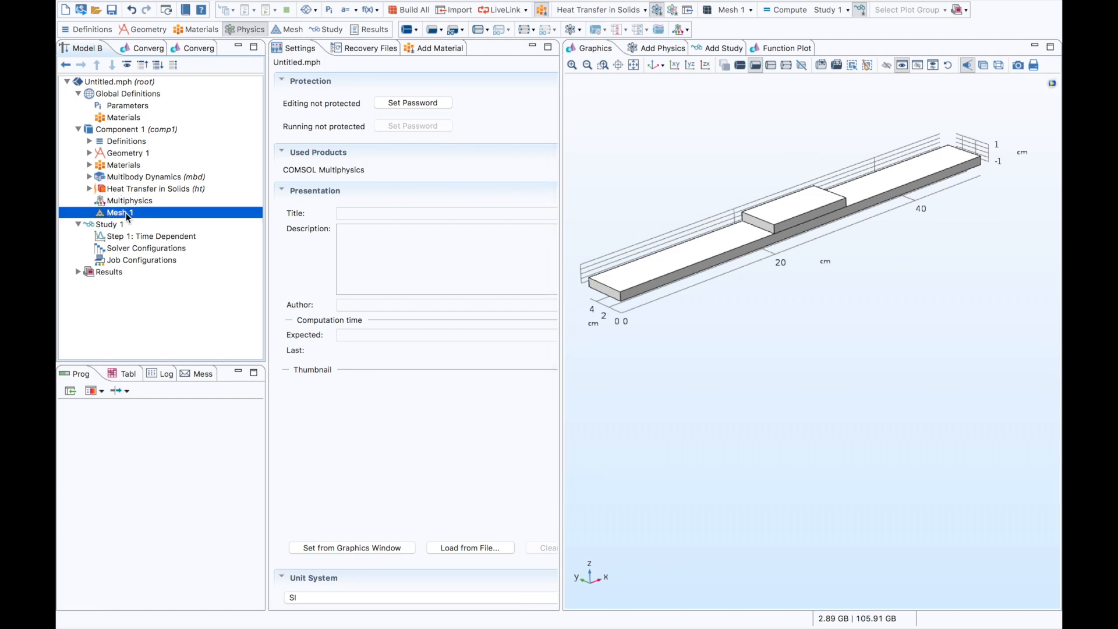
pyautogui.click(190, 188)
pyautogui.scroll(-2, 280, 460)
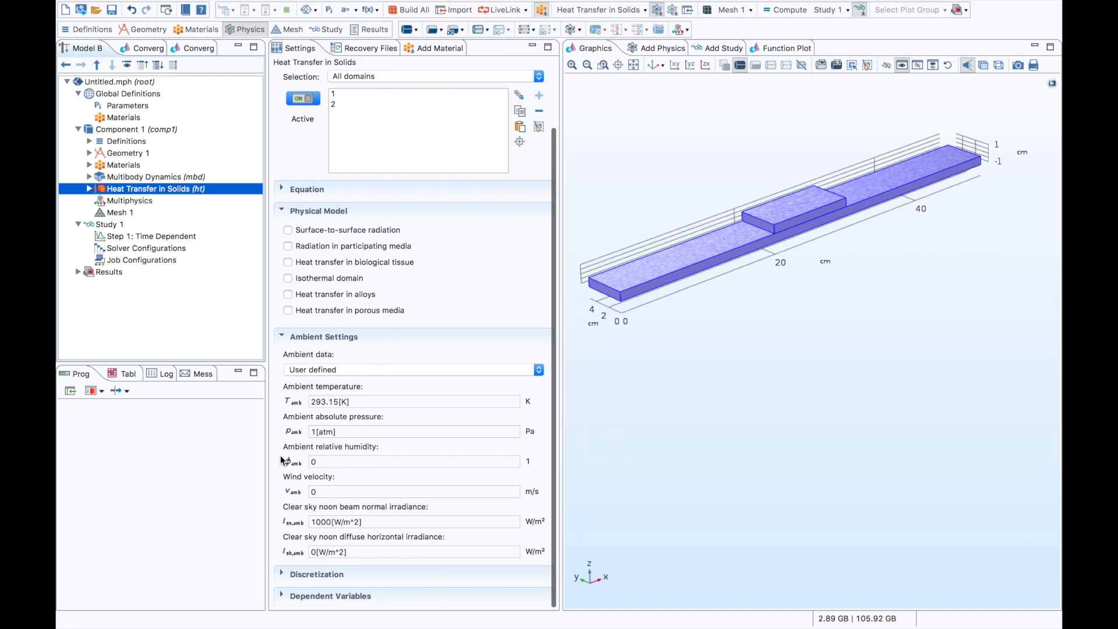
pyautogui.click(311, 571)
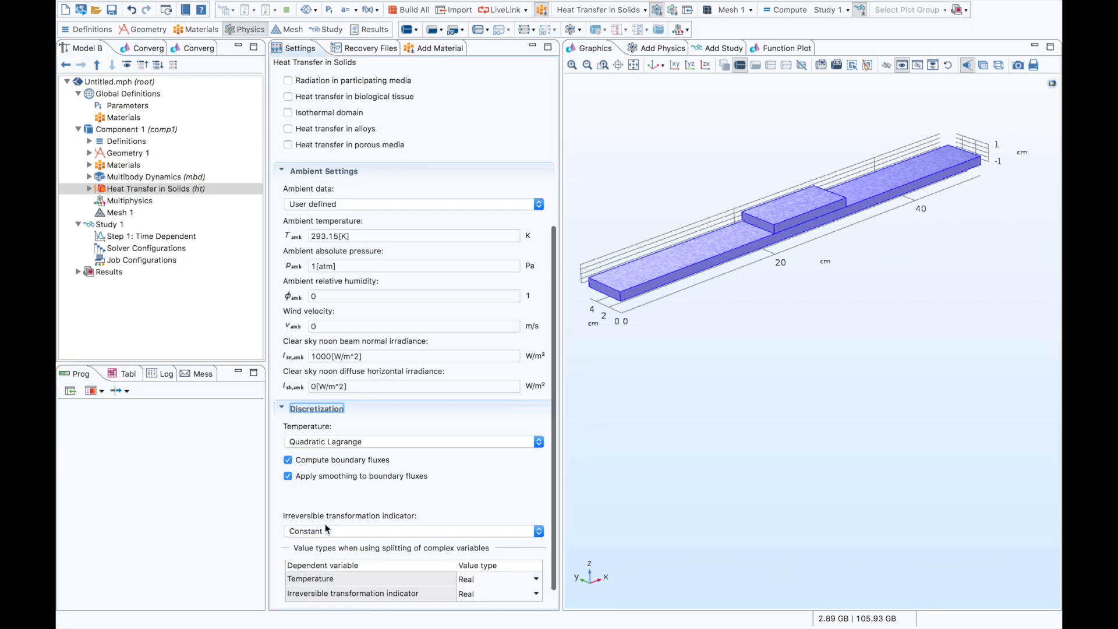
pyautogui.click(319, 442)
pyautogui.click(320, 431)
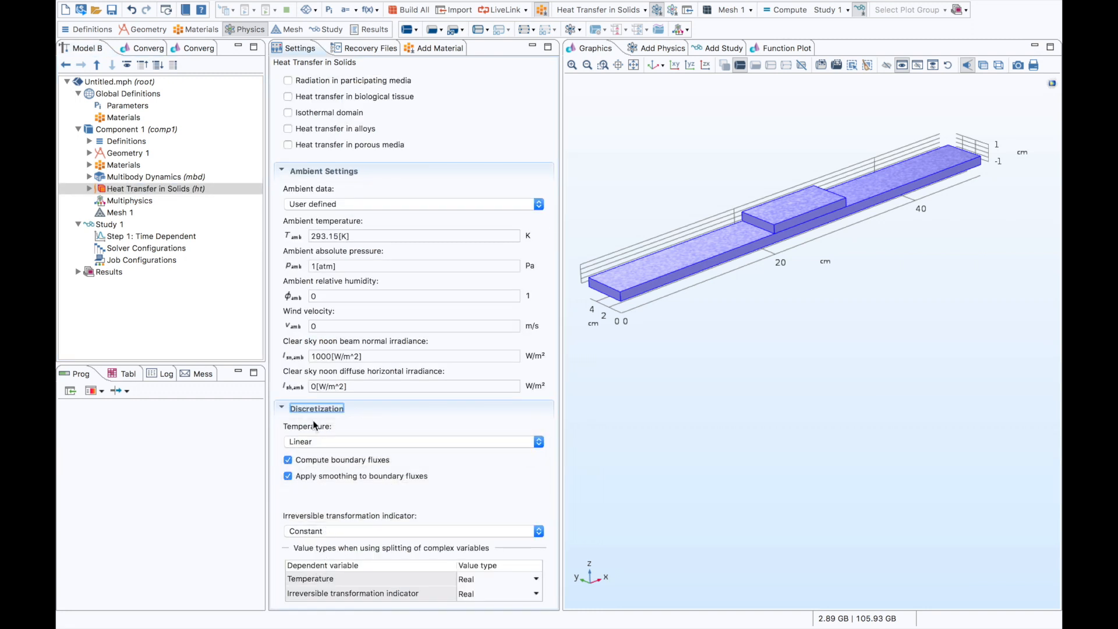
pyautogui.click(311, 409)
# - Add a Swept operation for the remaining domains to Mesh 1 and build it
pyautogui.click(147, 210)
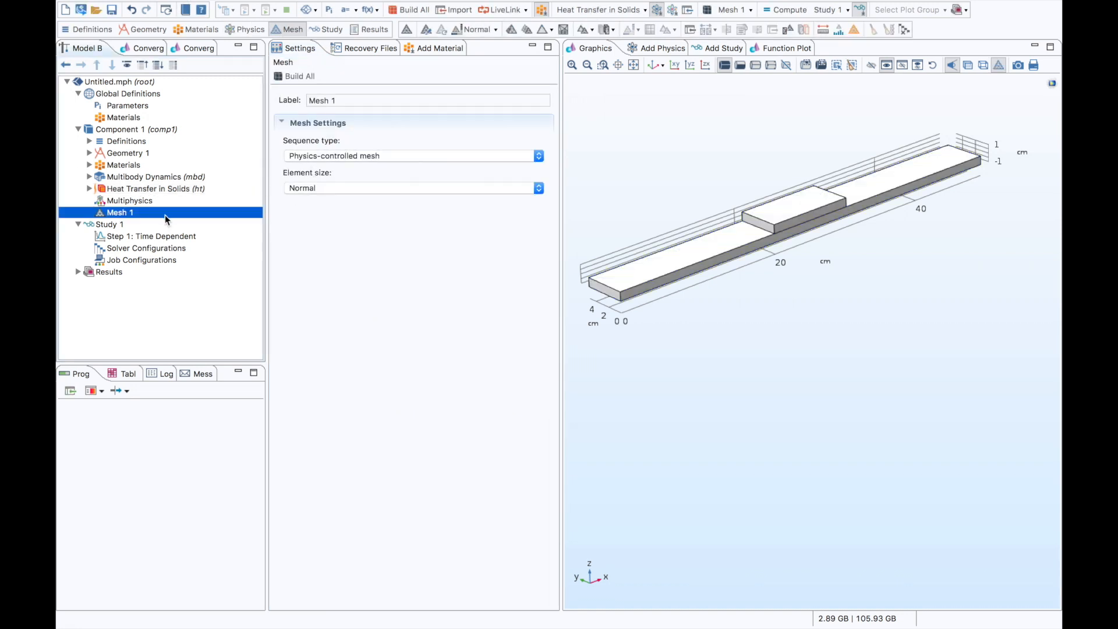
pyautogui.rightClick(165, 215)
pyautogui.click(258, 212)
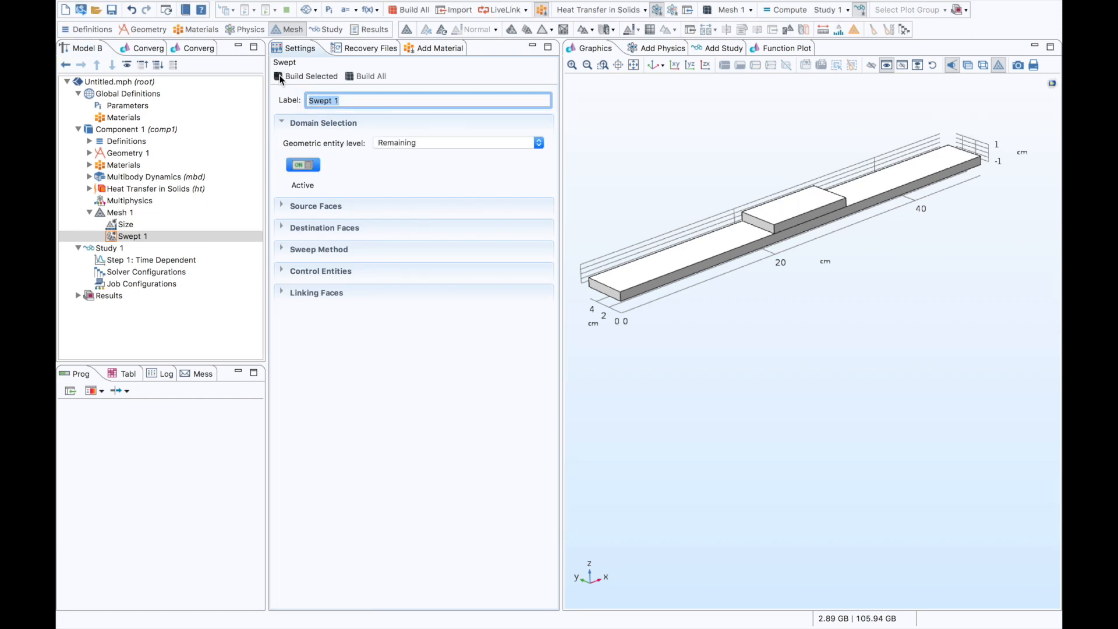
# - Try the Coarse predefined element size for Mesh 1 and rebuild the whole mesh
pyautogui.click(130, 224)
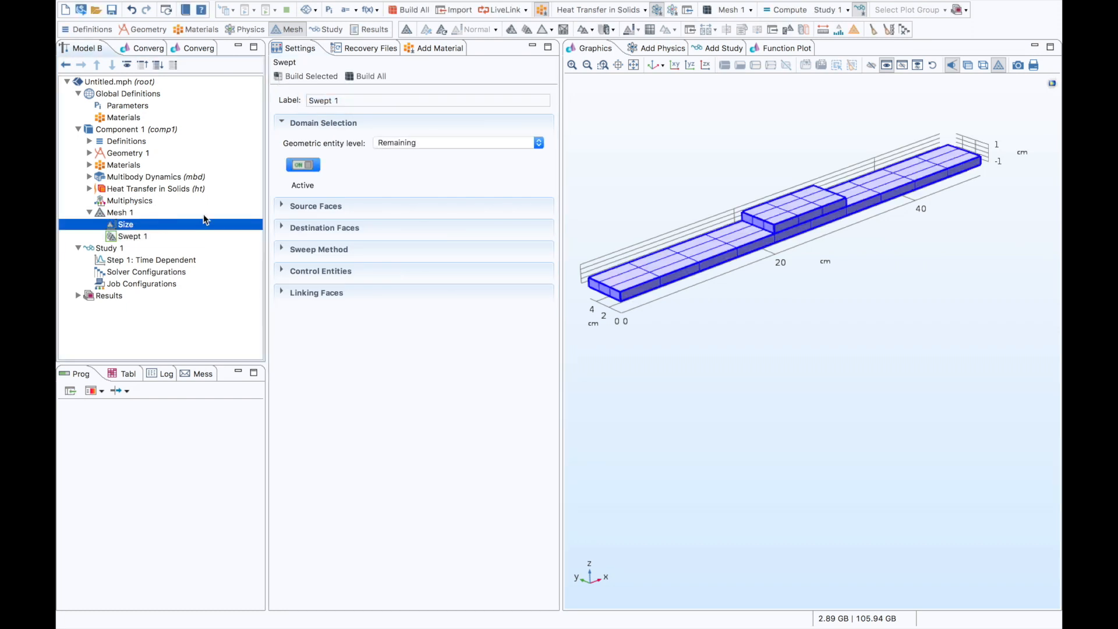
pyautogui.click(372, 178)
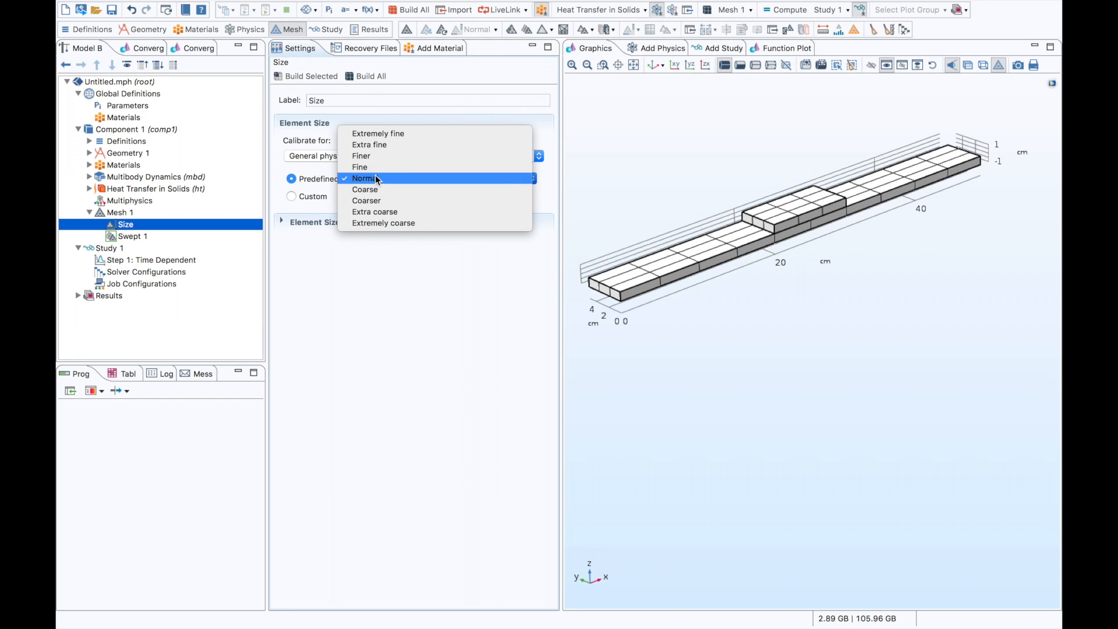
pyautogui.click(379, 188)
pyautogui.click(349, 76)
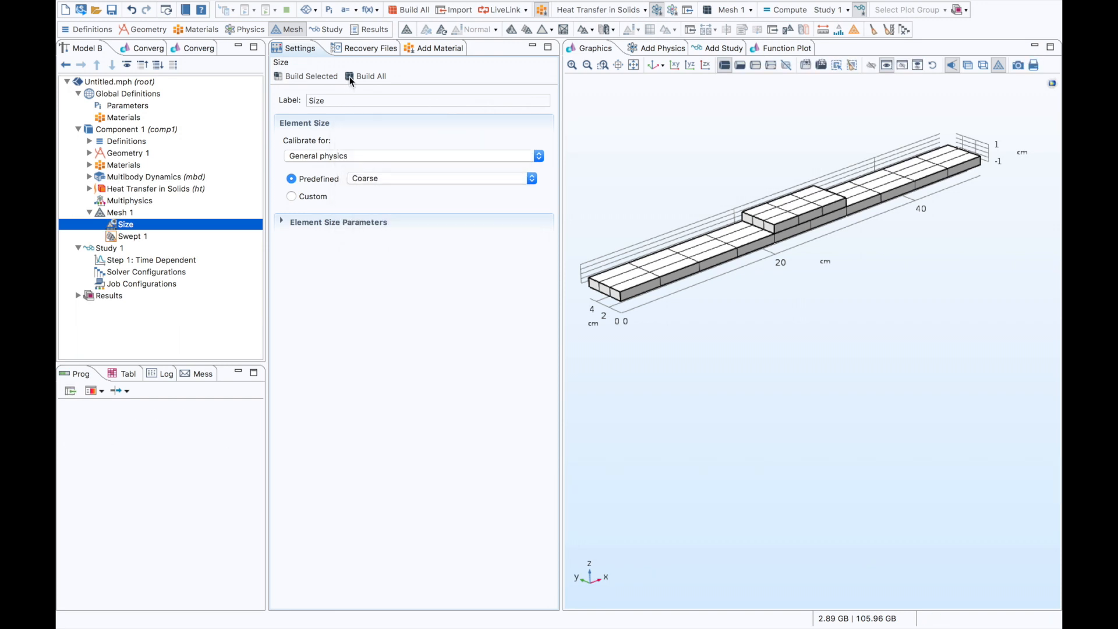
# - Return the predefined element size of Mesh 1 to Normal and rebuild the whole mesh
pyautogui.click(369, 180)
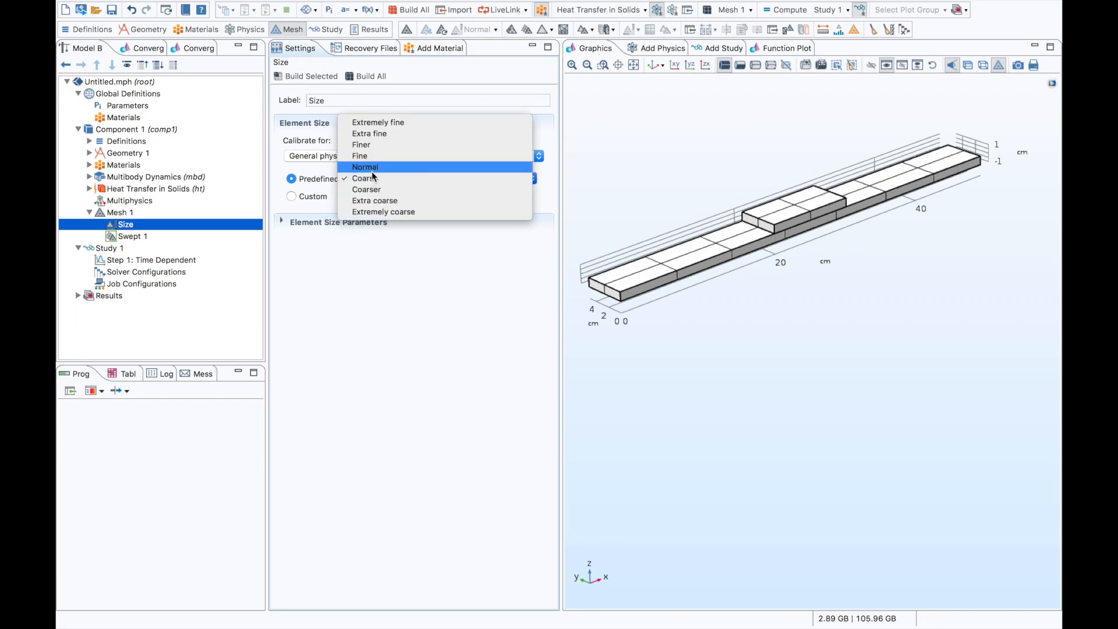
pyautogui.click(371, 165)
pyautogui.click(350, 77)
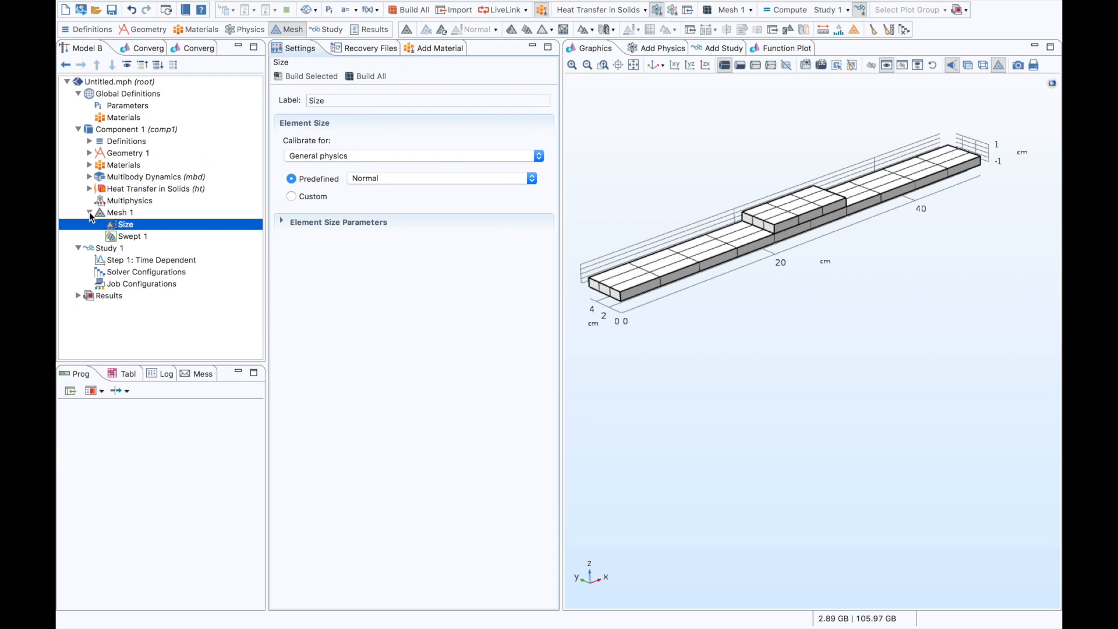
pyautogui.click(89, 213)
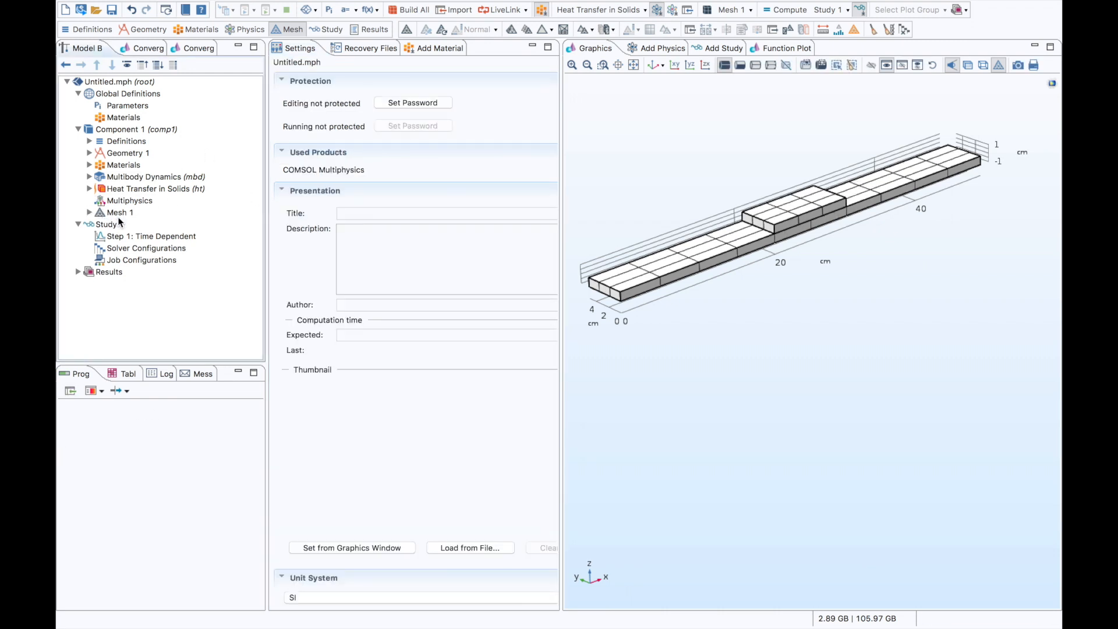
# - Set the Time Dependent step's output times to range(0,0.01,1) s and get the initial values for Study 1
pyautogui.click(145, 236)
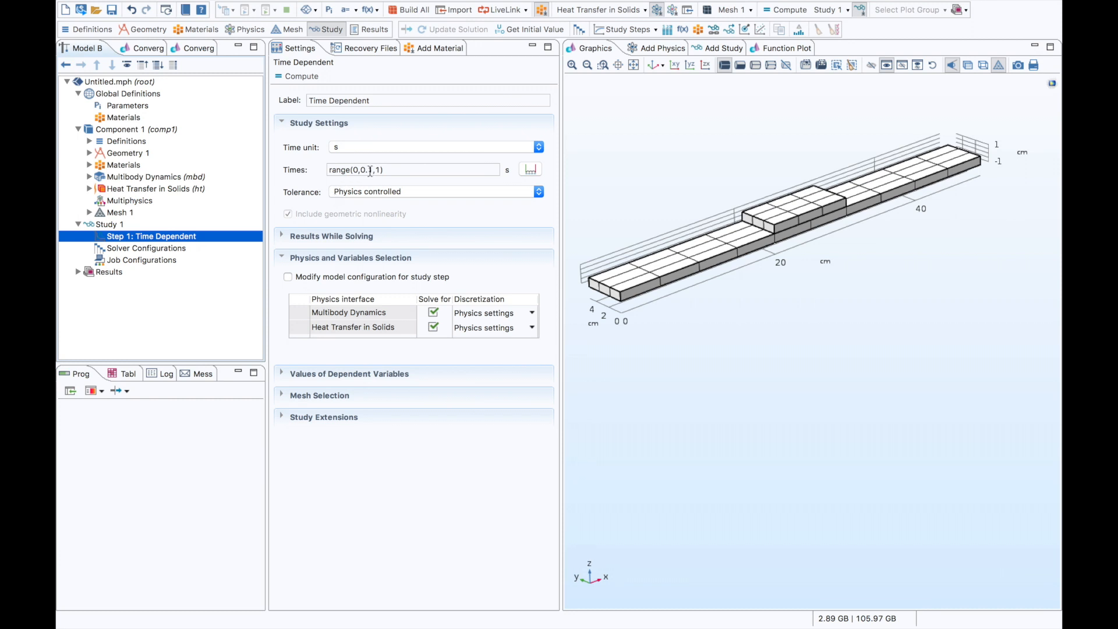
pyautogui.click(370, 170)
pyautogui.write('0')
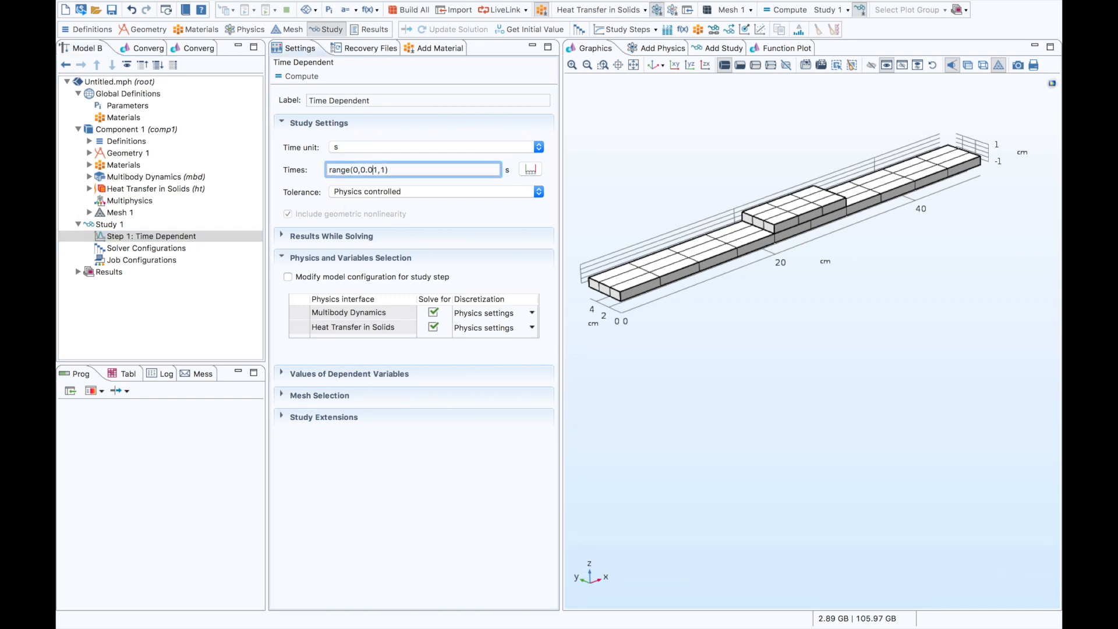
pyautogui.rightClick(119, 226)
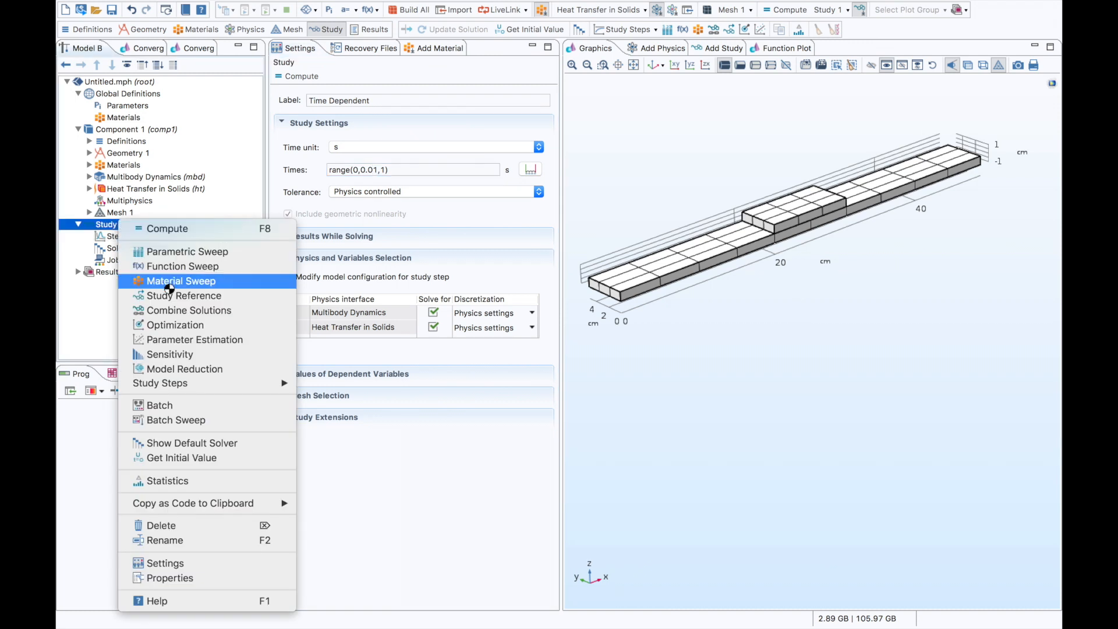
pyautogui.click(225, 457)
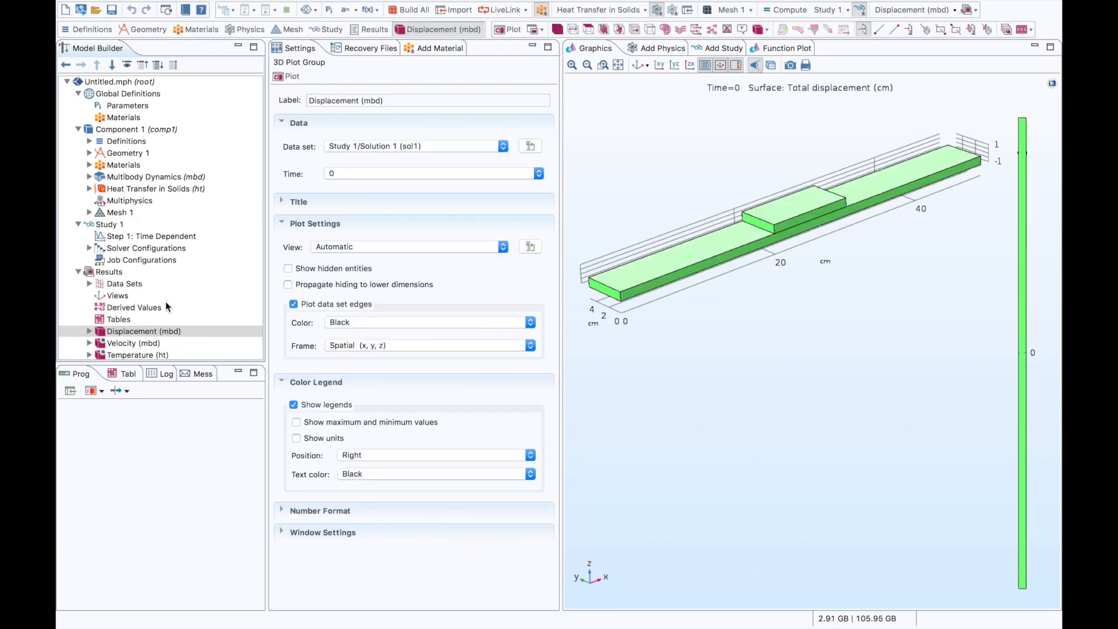
# - Inspect the Velocity, Temperature and Isothermal Contours plots of the initial values
pyautogui.scroll(-1, 170, 307)
pyautogui.click(141, 327)
pyautogui.scroll(-1, 141, 327)
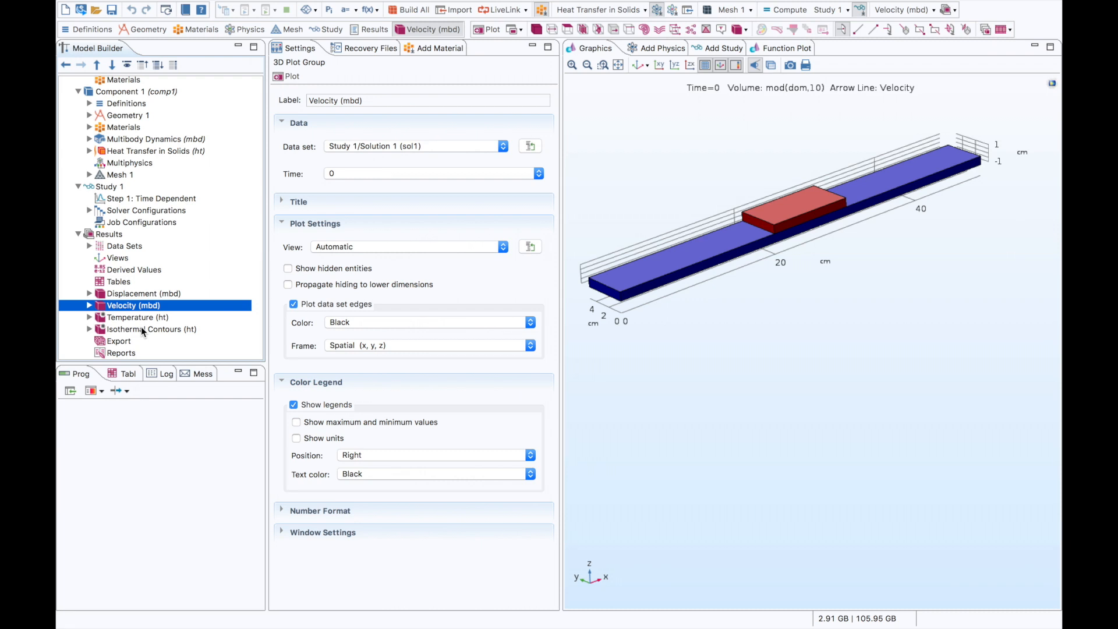
pyautogui.click(154, 316)
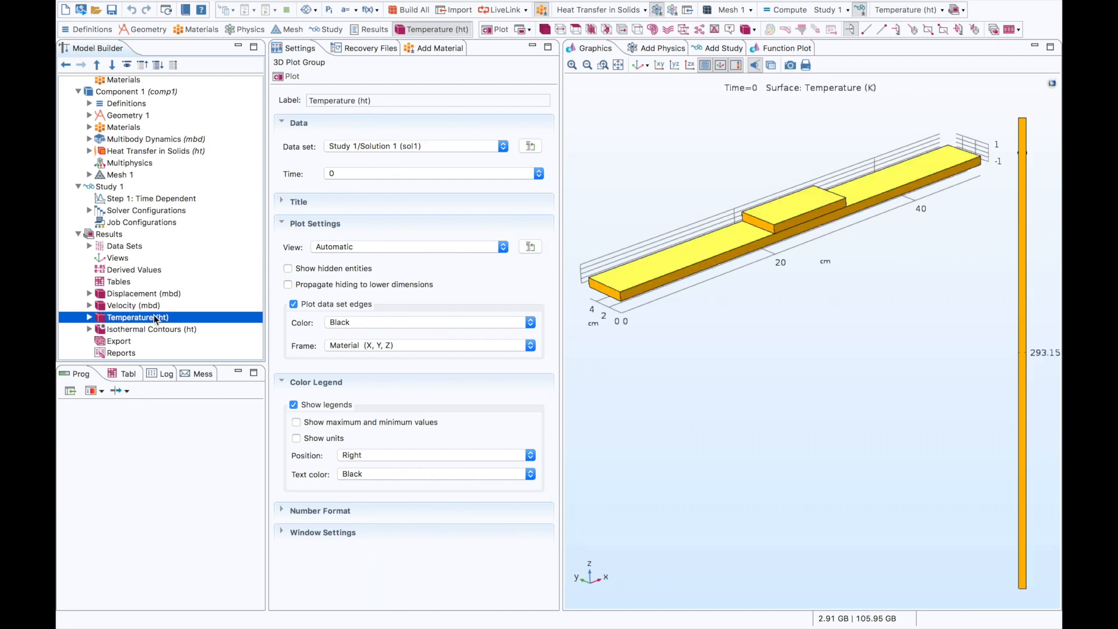
pyautogui.click(154, 330)
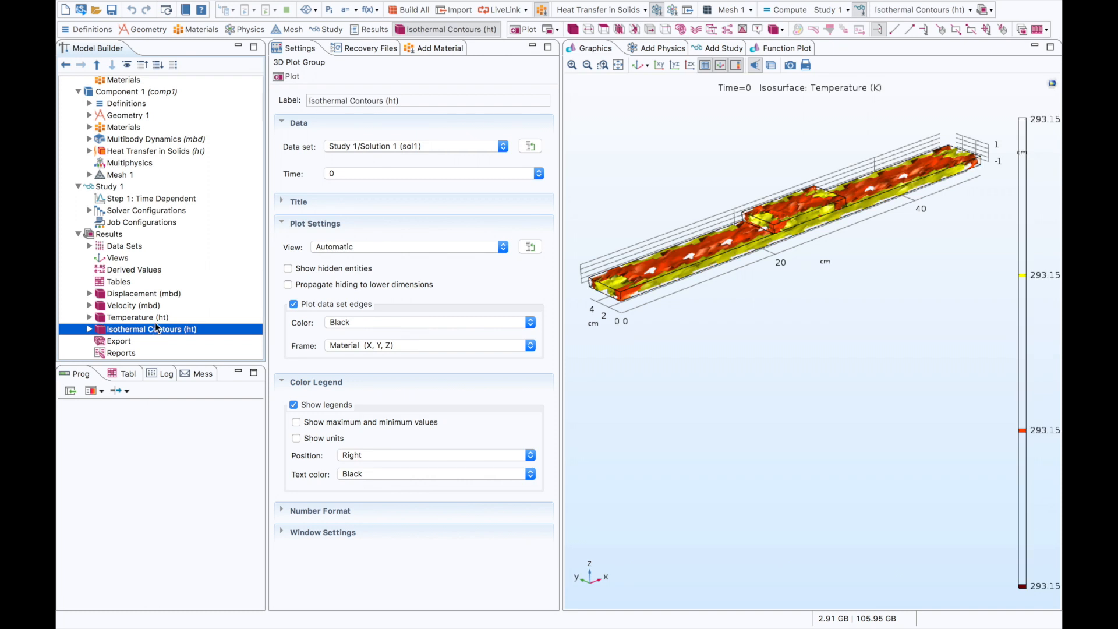
pyautogui.click(155, 318)
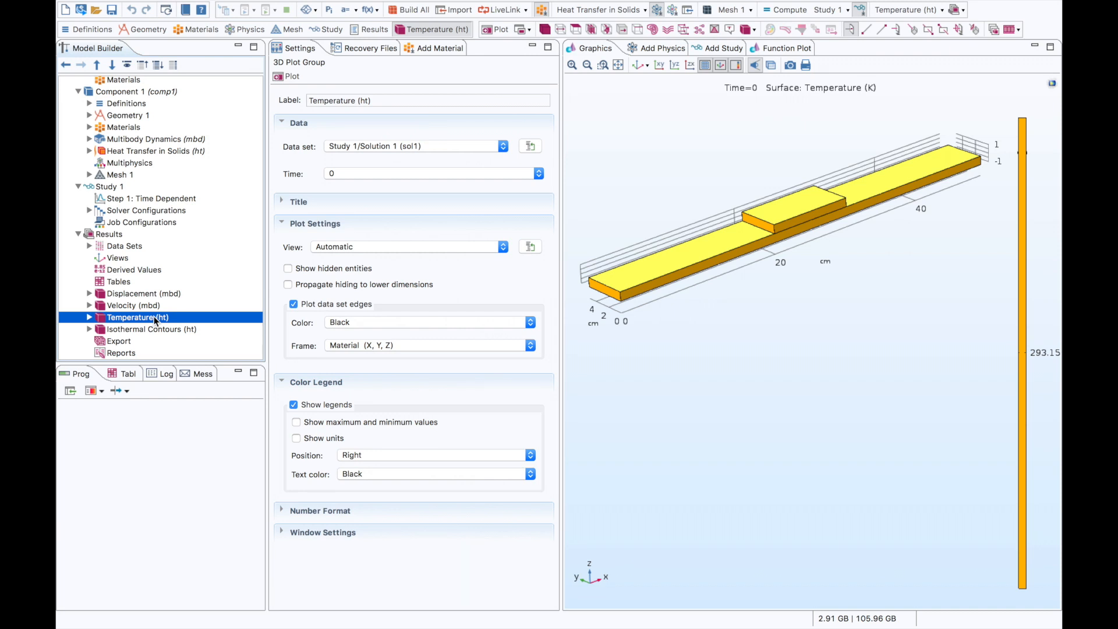
# - Set the Time Dependent step to plot the Temperature (ht) group while solving
pyautogui.click(147, 199)
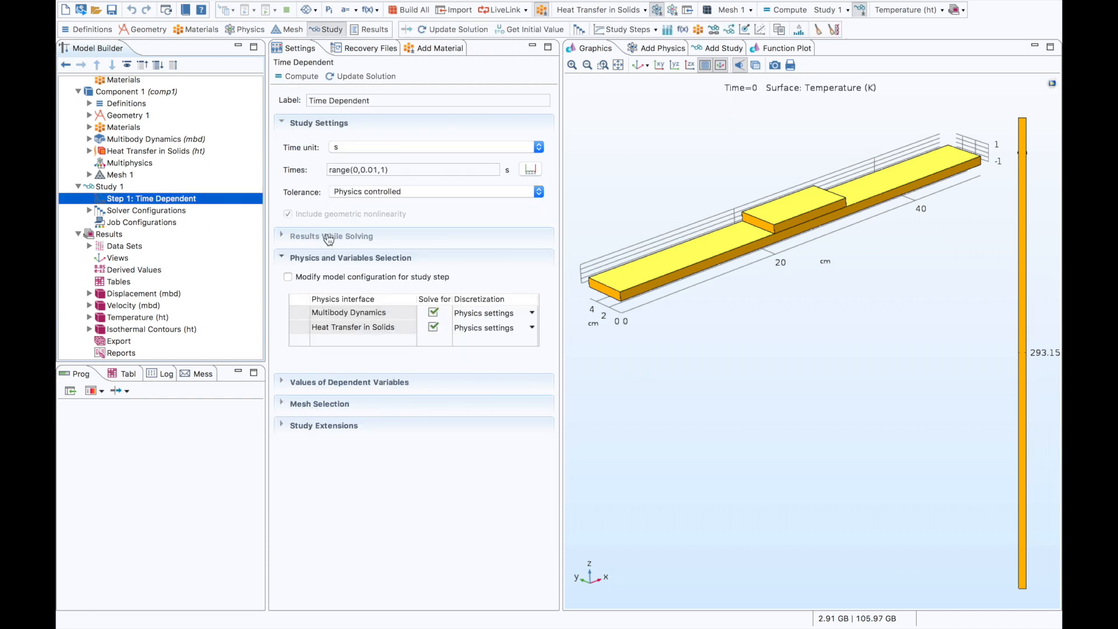
pyautogui.click(327, 235)
pyautogui.click(355, 278)
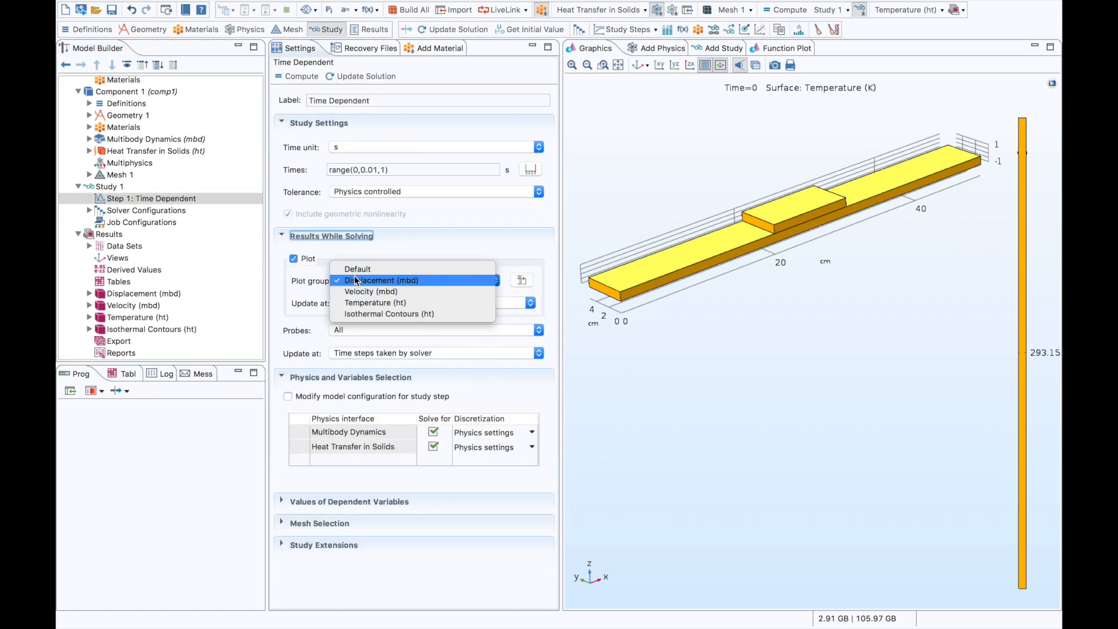
pyautogui.click(367, 301)
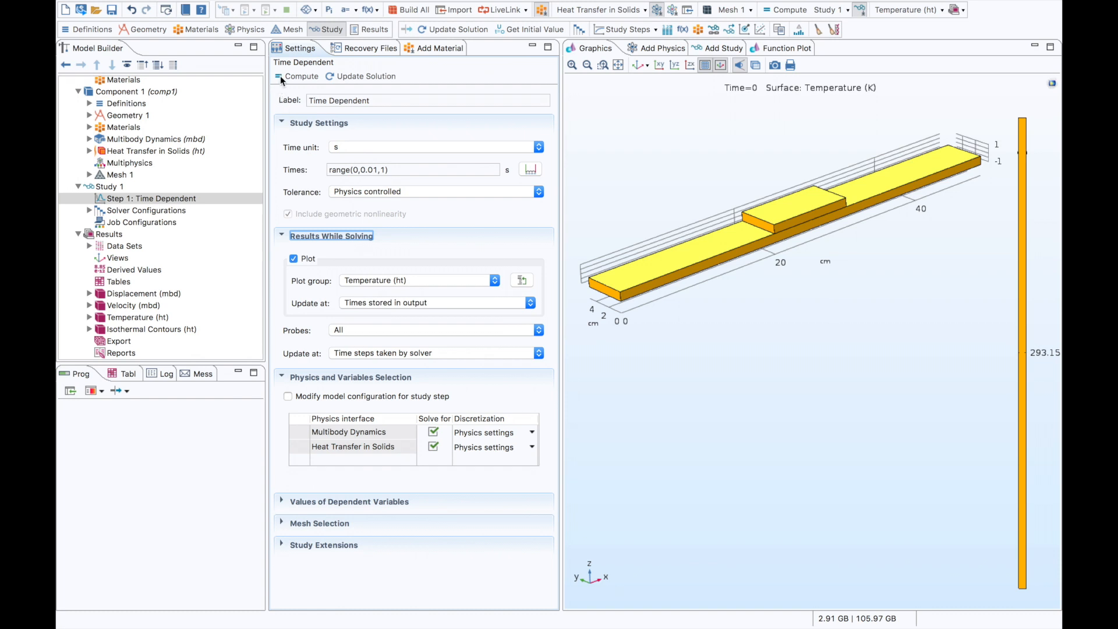
# - Start computing the time-dependent study, stop the run early and collapse the solver configurations
pyautogui.click(294, 76)
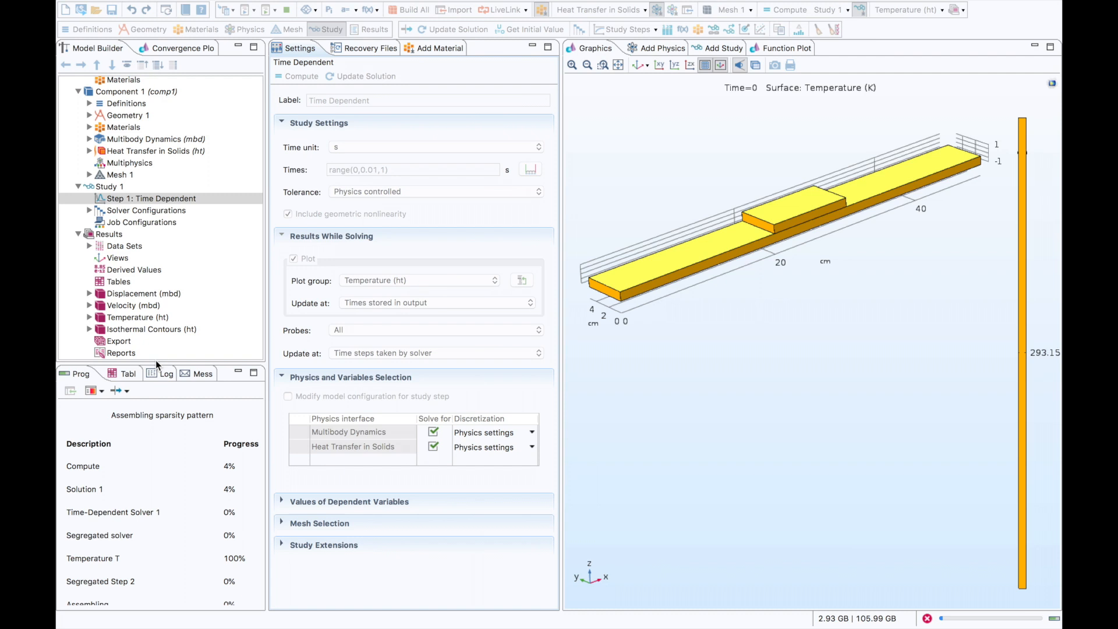
pyautogui.moveTo(156, 361); pyautogui.dragTo(156, 330)
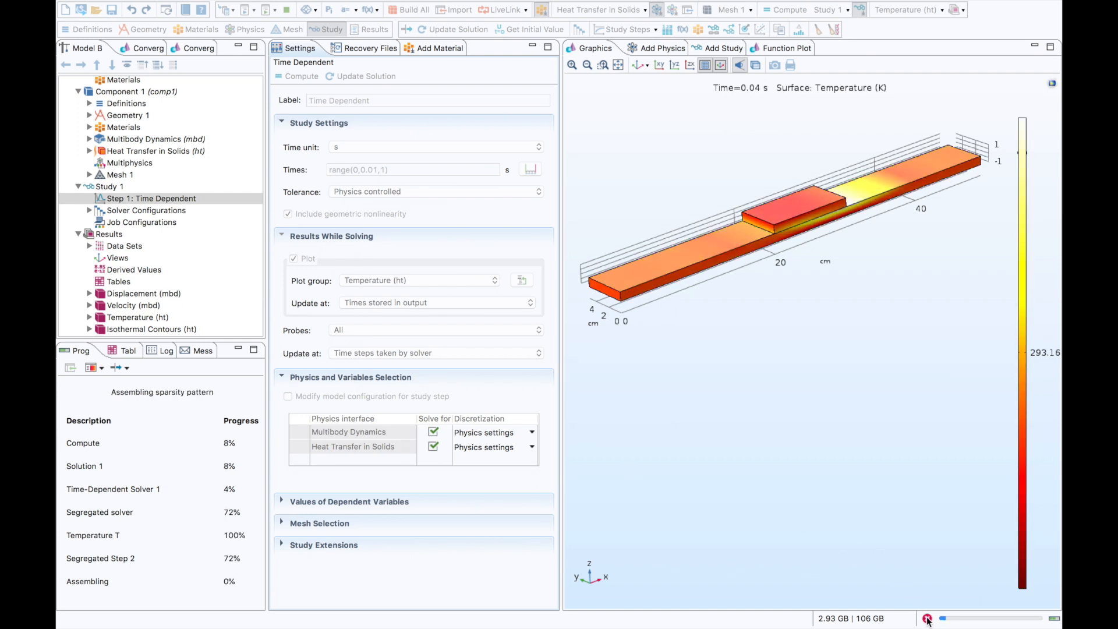
pyautogui.press('Return')
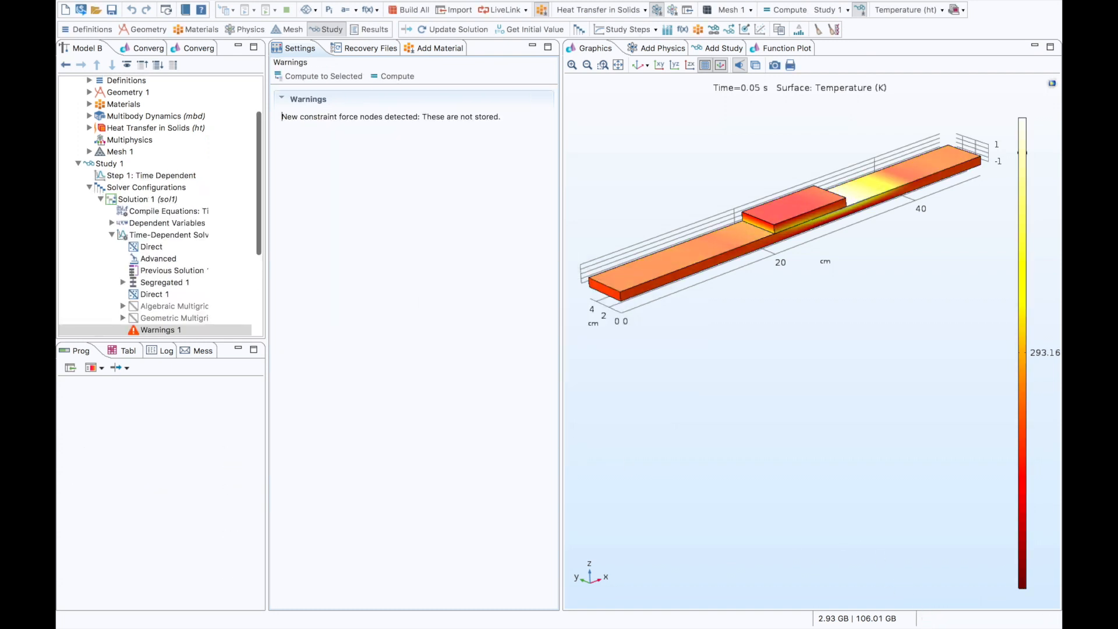
pyautogui.click(90, 186)
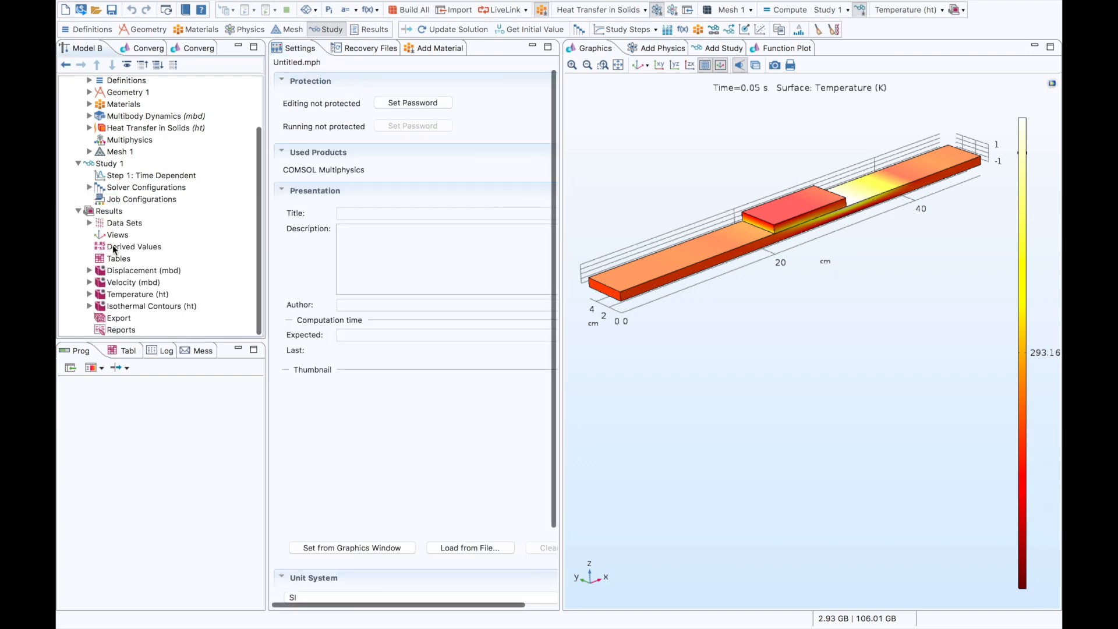
# - Add a Deformation to the Surface plot of Temperature (ht) and set its scale factor to 1
pyautogui.rightClick(137, 292)
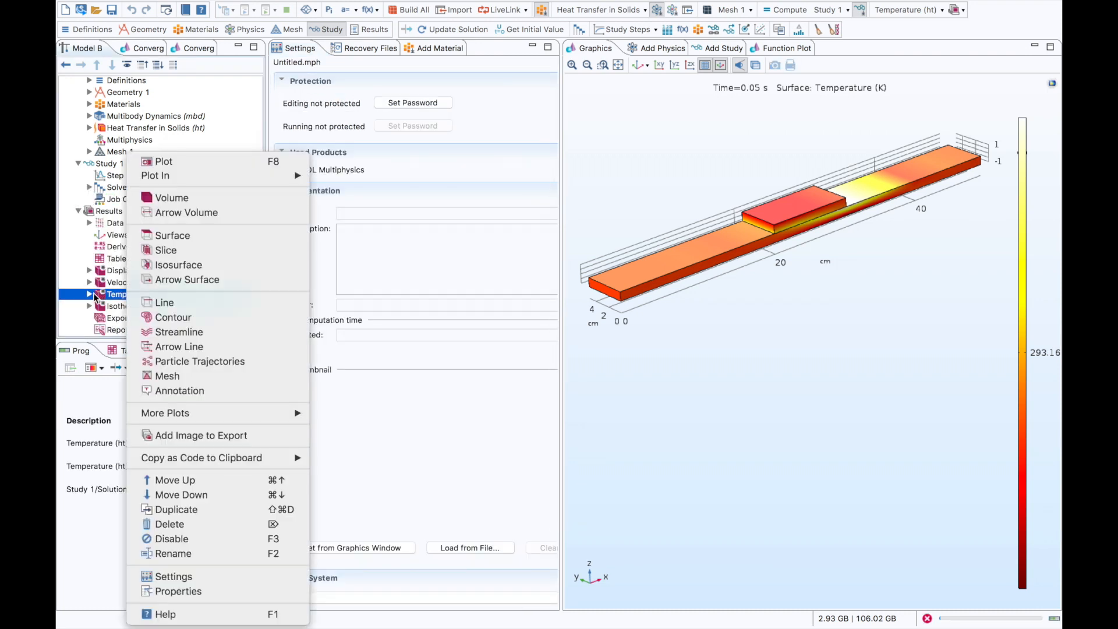
pyautogui.click(90, 295)
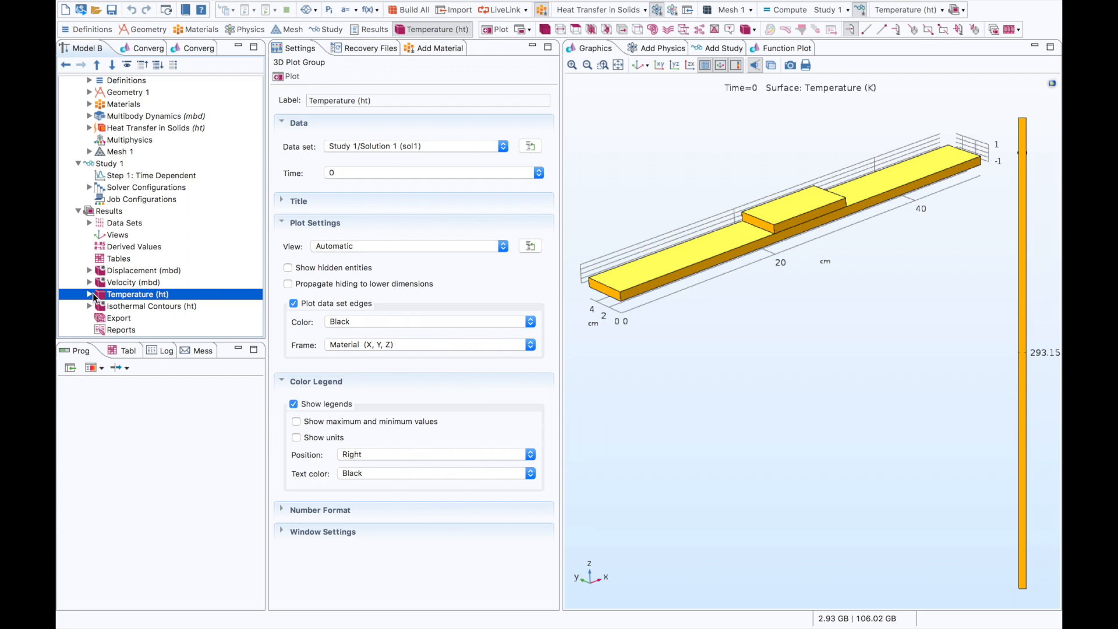
pyautogui.click(90, 294)
pyautogui.rightClick(133, 306)
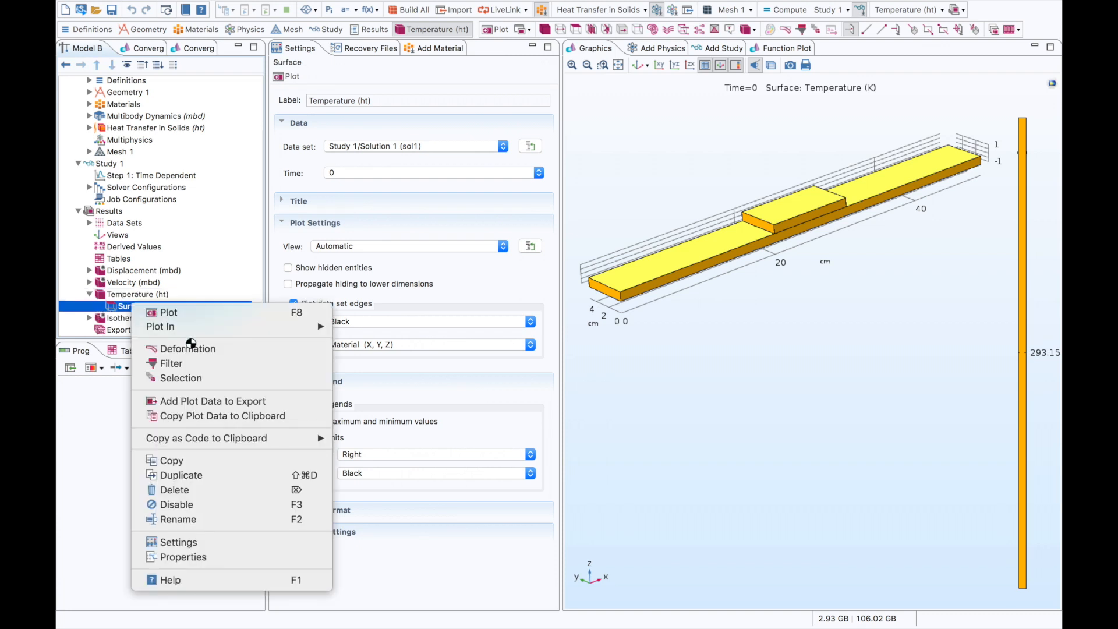
pyautogui.click(253, 314)
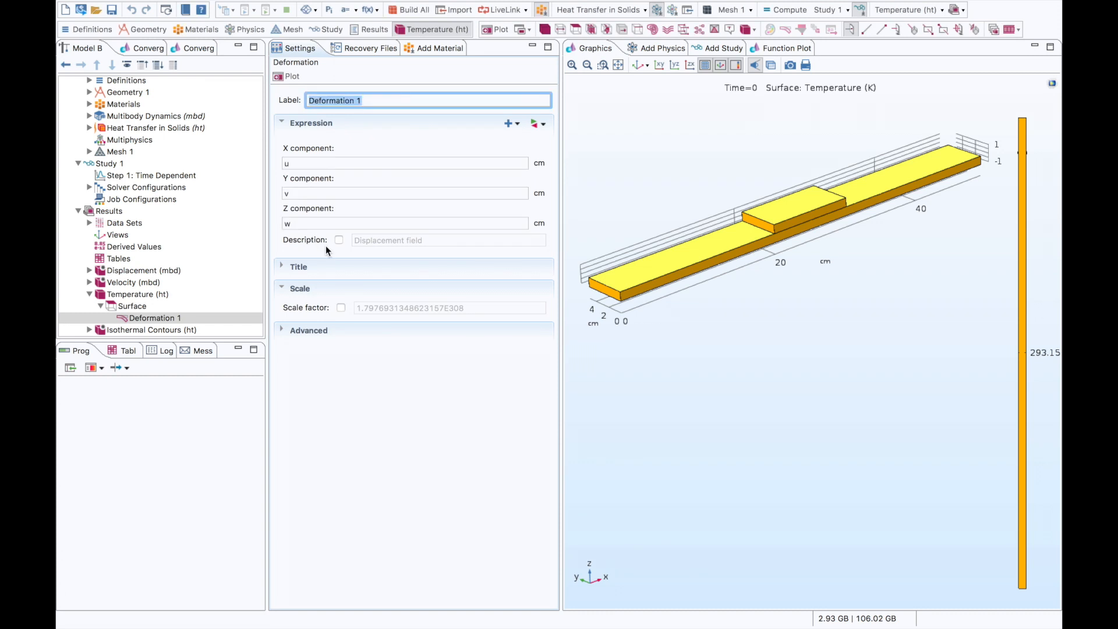
pyautogui.click(340, 307)
pyautogui.press('Tab')
pyautogui.write('1')
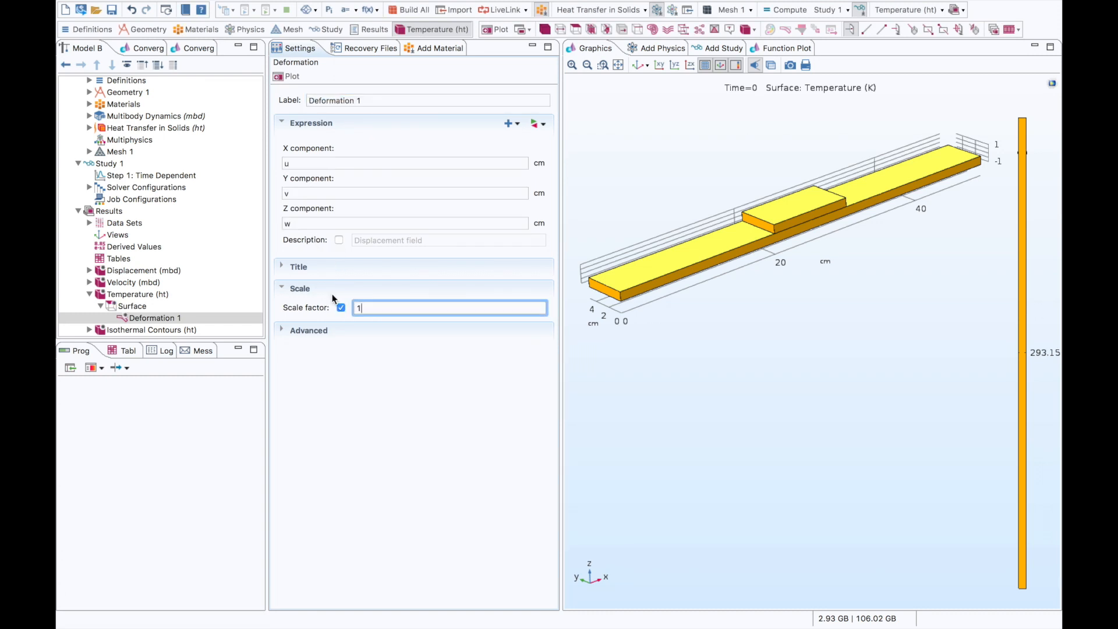
# - Compute Study 1 and create a player animation of the Temperature (ht) plot
pyautogui.rightClick(121, 166)
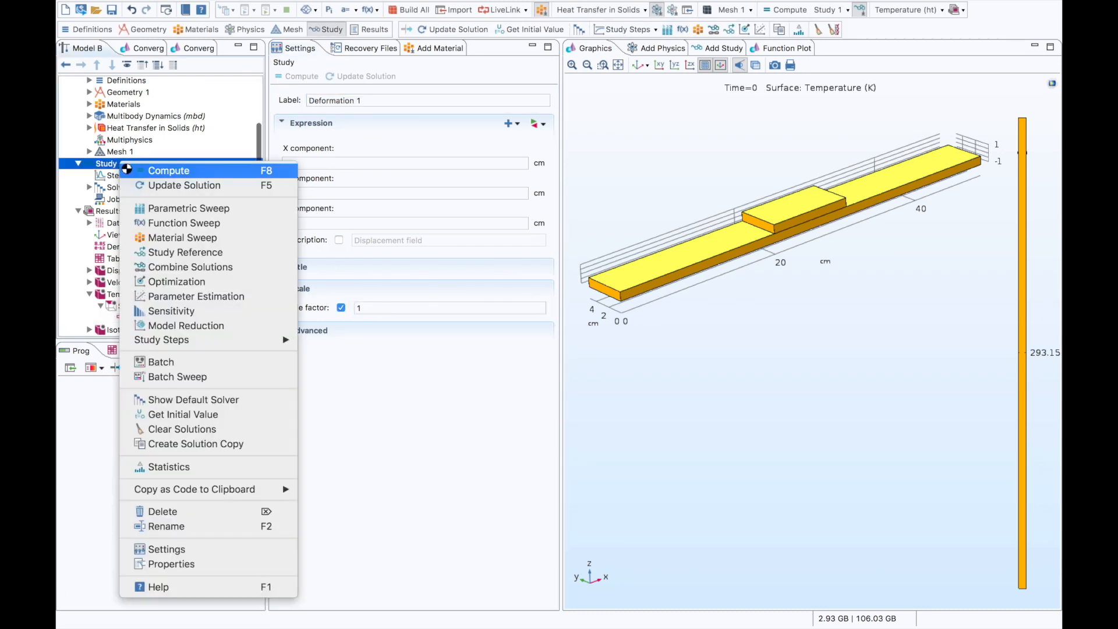
pyautogui.click(138, 165)
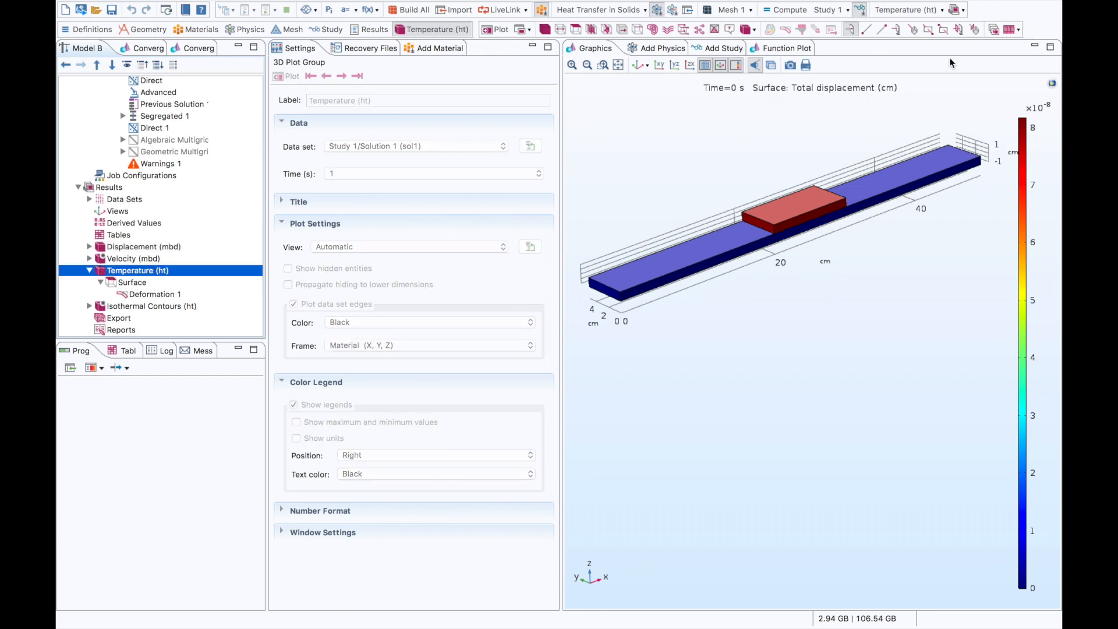
pyautogui.click(1018, 30)
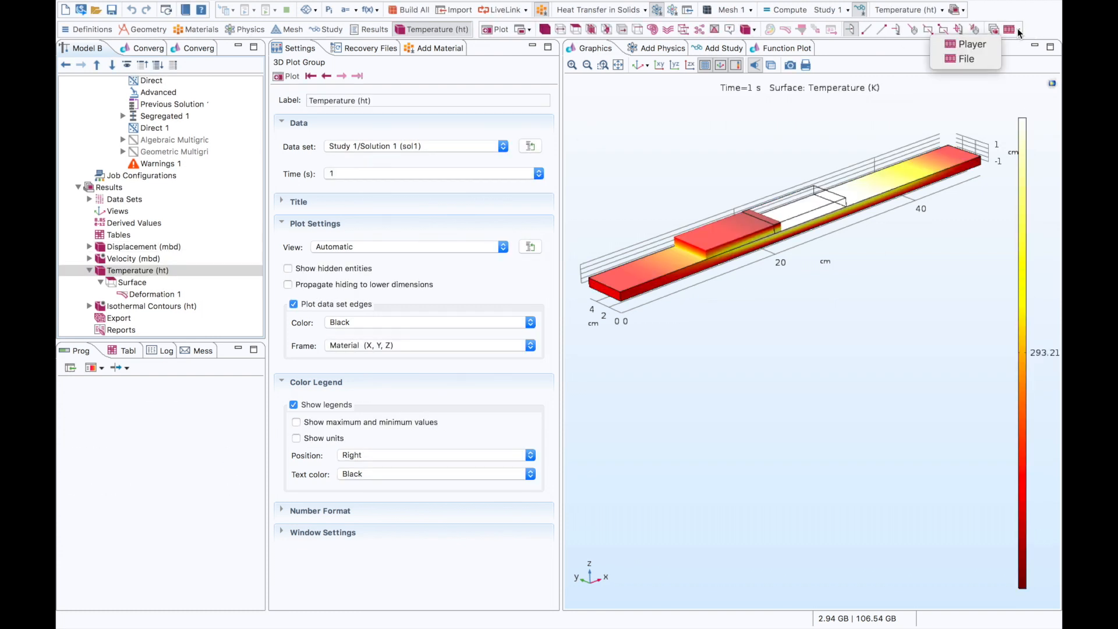
pyautogui.click(993, 45)
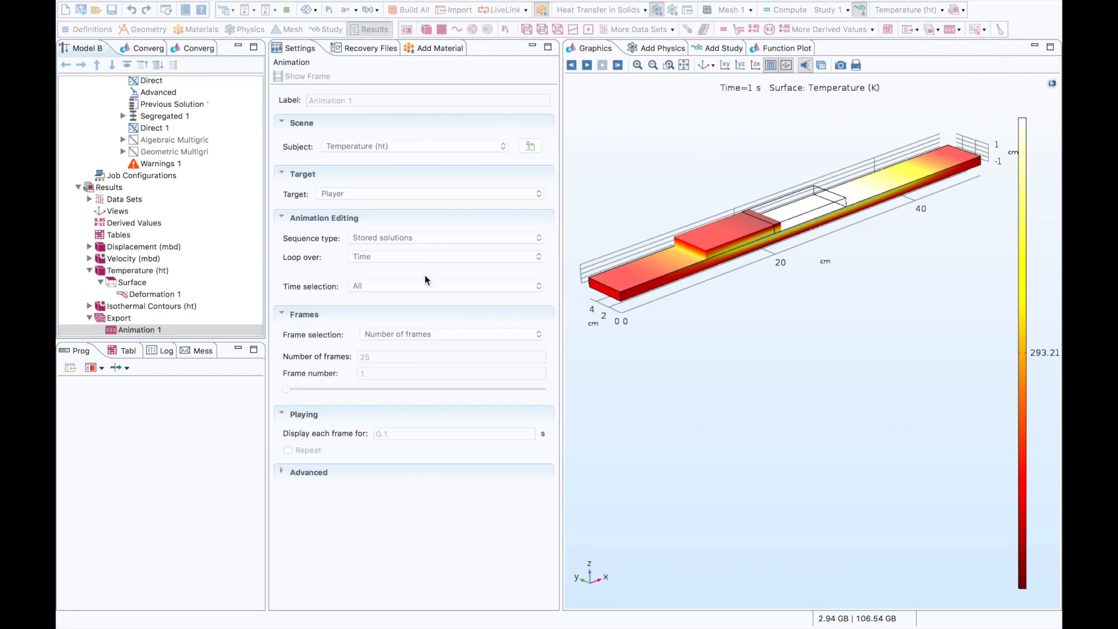
# - Switch to the Keynote presentation and play it from slide 13, "Multibody Dynamics + Optimization"
pyautogui.press('super+Tab')
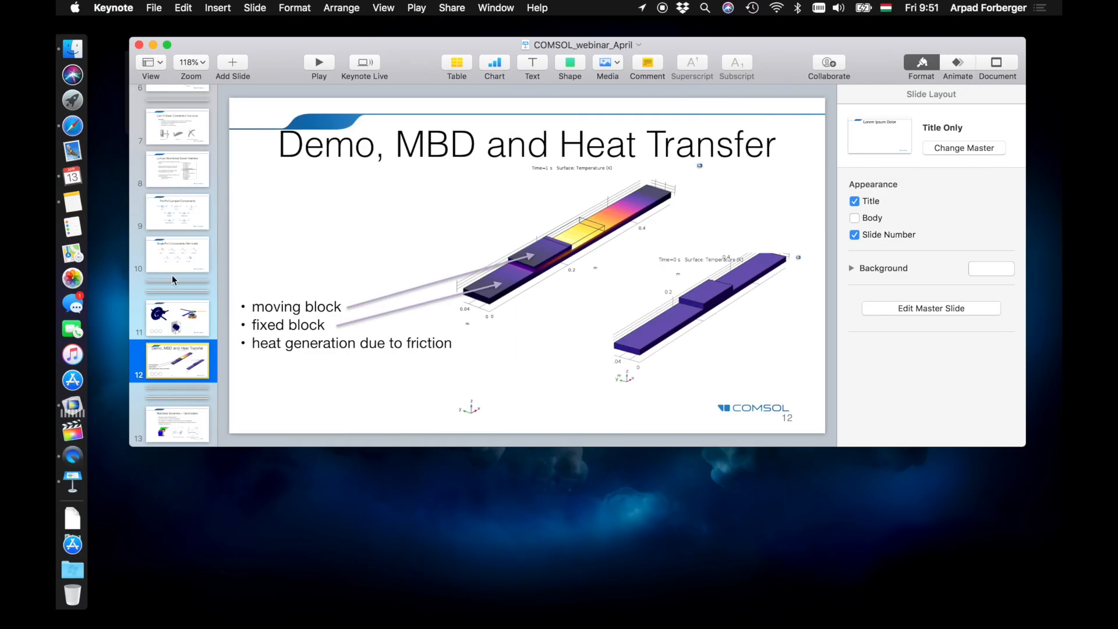
pyautogui.scroll(-3, 172, 275)
pyautogui.click(174, 288)
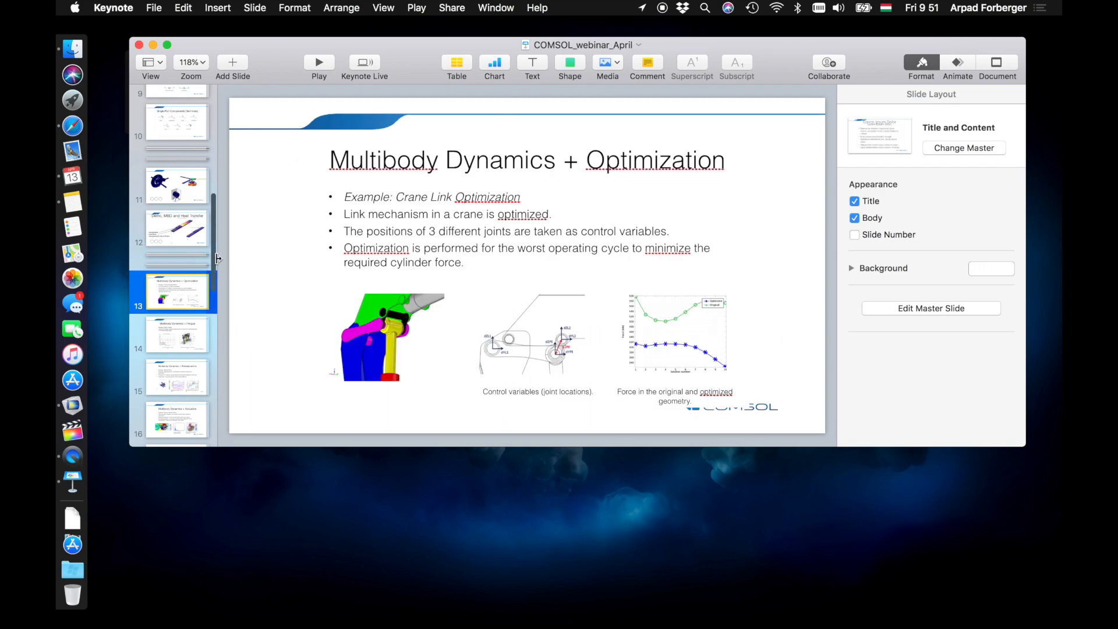
pyautogui.click(318, 64)
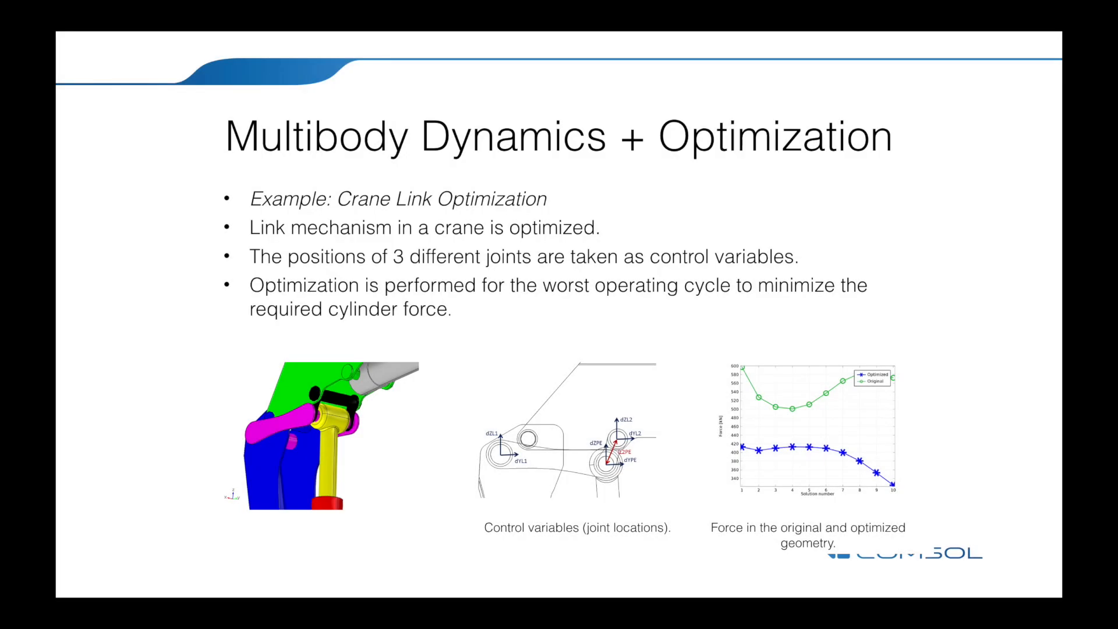